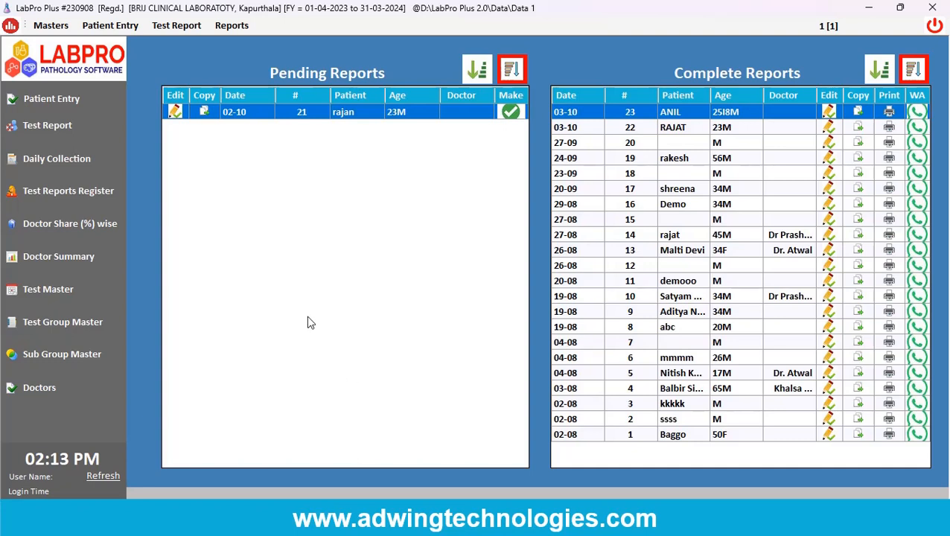
Open the doctor entry form to view its contact fields and per-test rates, and close it.
{"action": "left_click", "coordinate": [49, 26]}
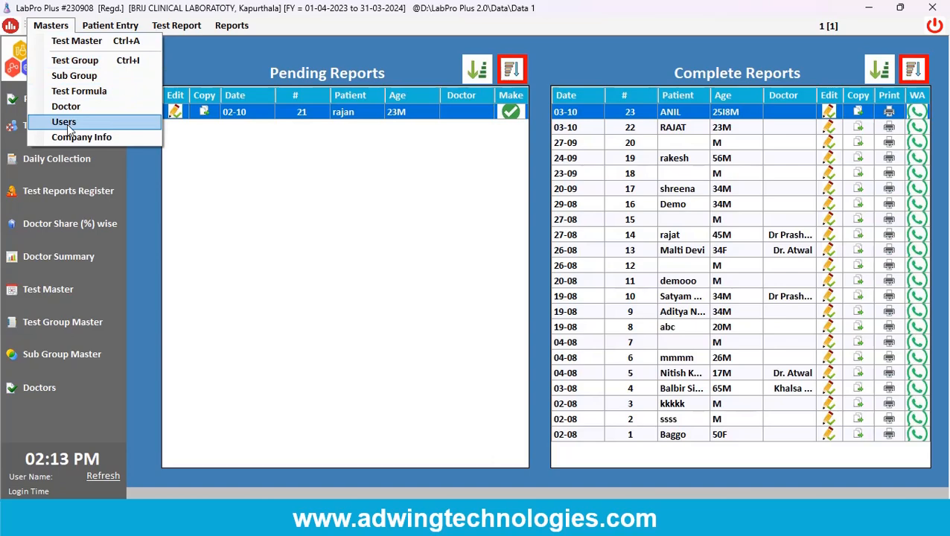
{"action": "left_click", "coordinate": [84, 100]}
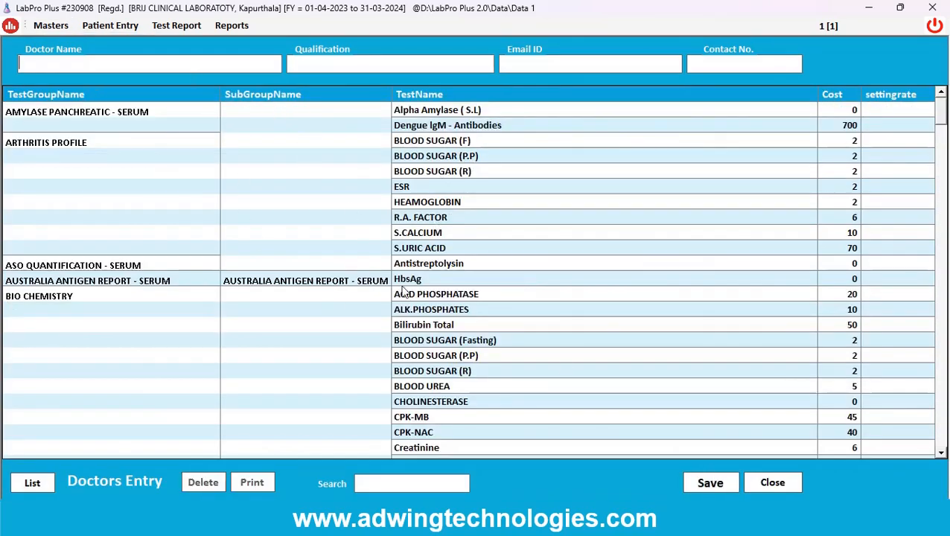
{"action": "left_click", "coordinate": [767, 483]}
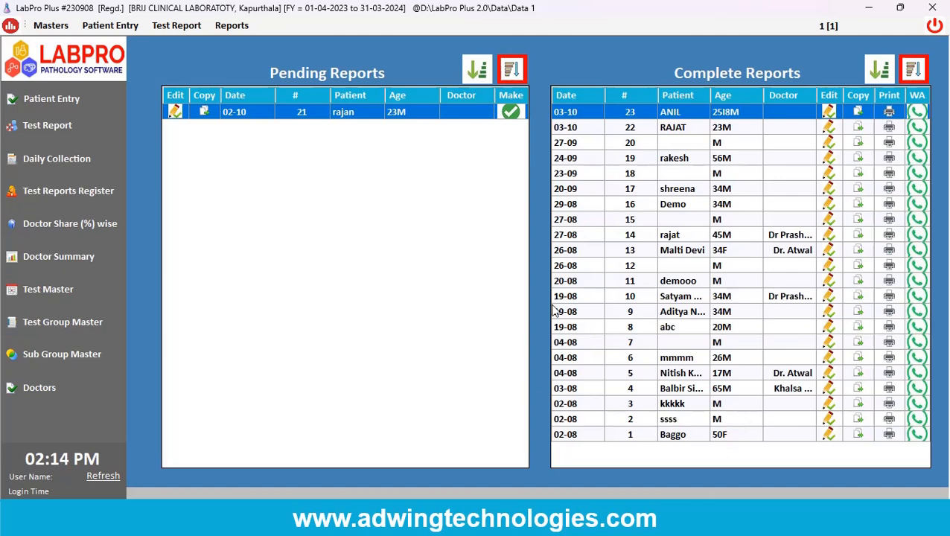
Edit the newest completed liver function report, entering results of 7 for TOTAL PROTEINS, 6 for S.ALBUMIN and 6 for S.GLOBULIN.
{"action": "left_click", "coordinate": [828, 112]}
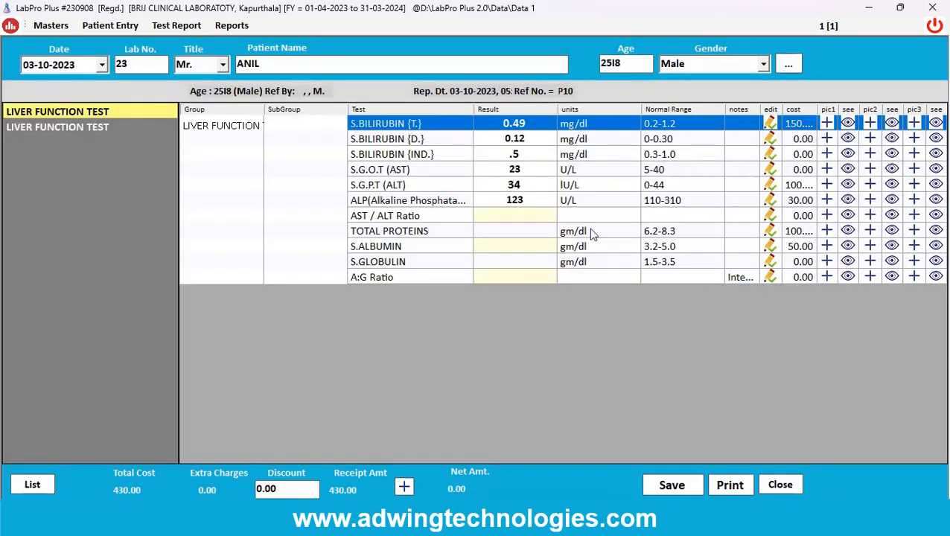
{"action": "left_click", "coordinate": [511, 231]}
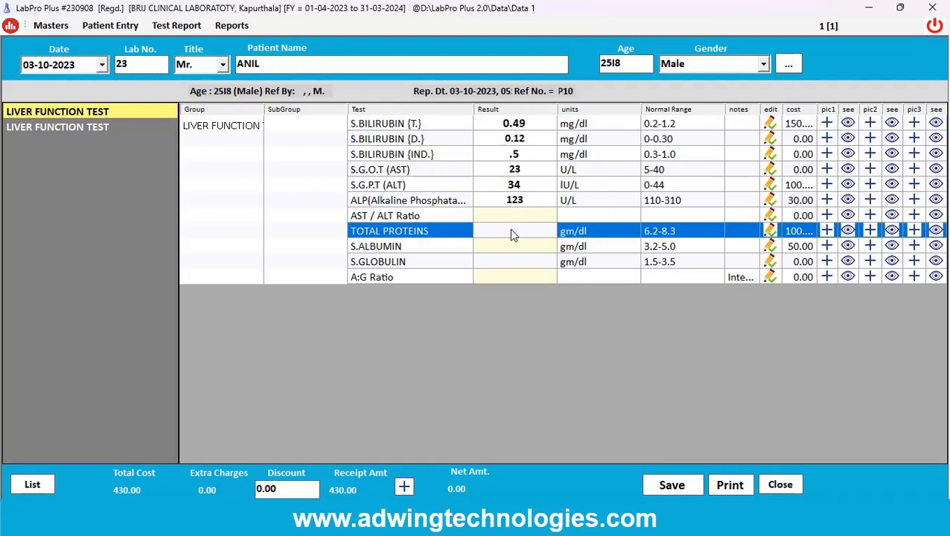
{"action": "type", "text": "7"}
{"action": "key", "text": "Return"}
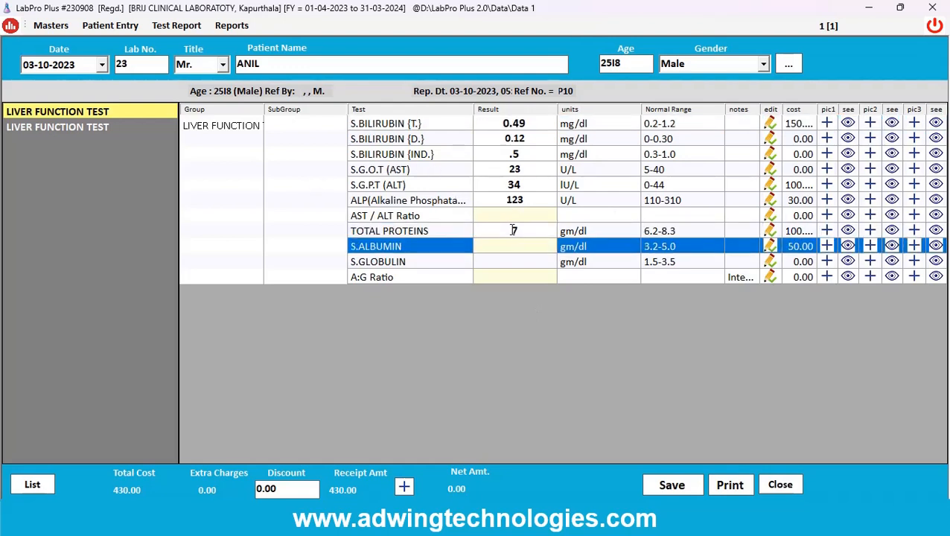
{"action": "type", "text": "6"}
{"action": "key", "text": "Return"}
{"action": "type", "text": "6"}
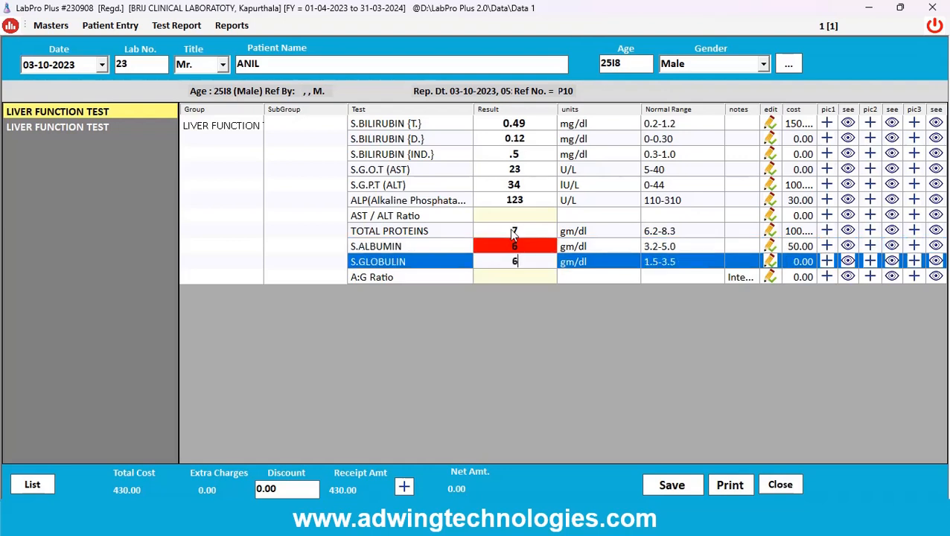
{"action": "key", "text": "Return"}
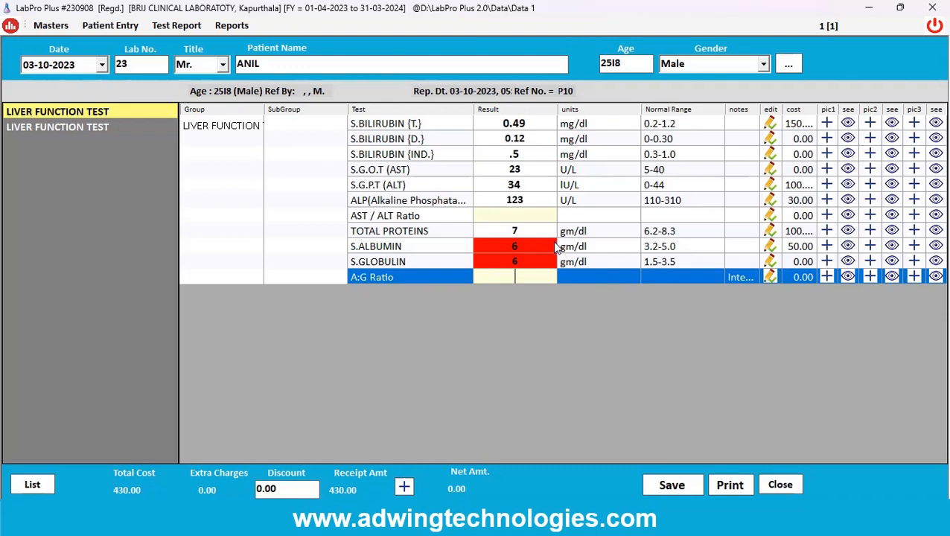
Try attaching a first picture to the S.BILIRUBIN {T.} result, cancel the file selection, and close the report without saving.
{"action": "left_click", "coordinate": [808, 157]}
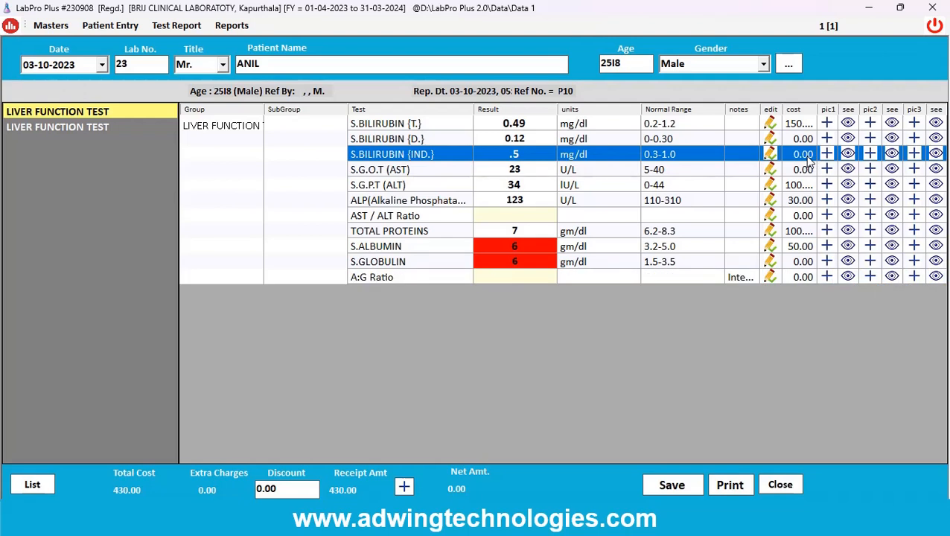
{"action": "left_click", "coordinate": [803, 184]}
{"action": "left_click_drag", "start_coordinate": [798, 232], "coordinate": [796, 263]}
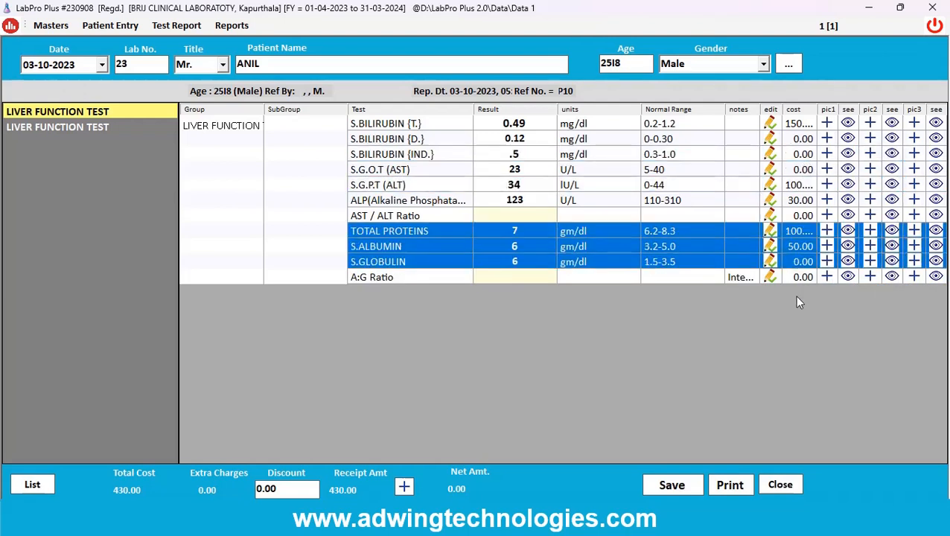
{"action": "left_click", "coordinate": [827, 125]}
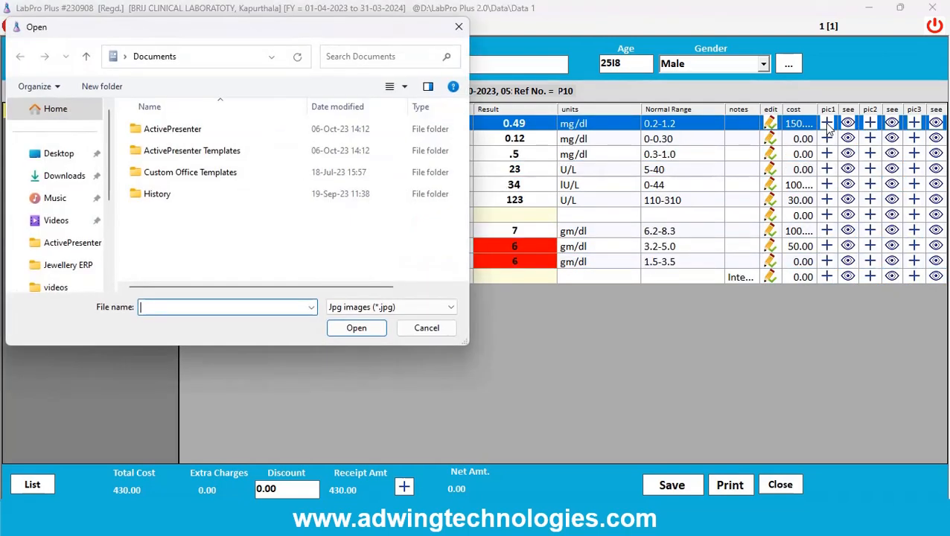
{"action": "left_click", "coordinate": [430, 329]}
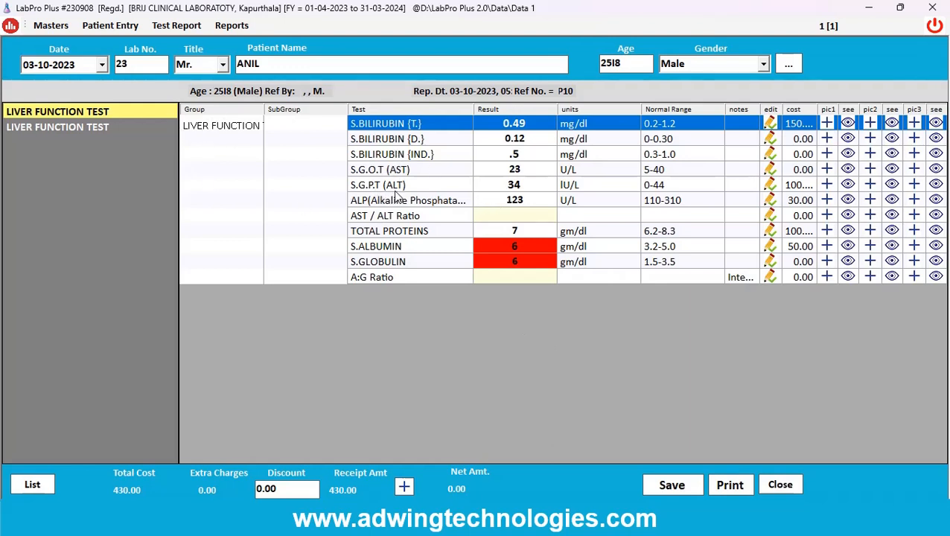
{"action": "left_click", "coordinate": [780, 485]}
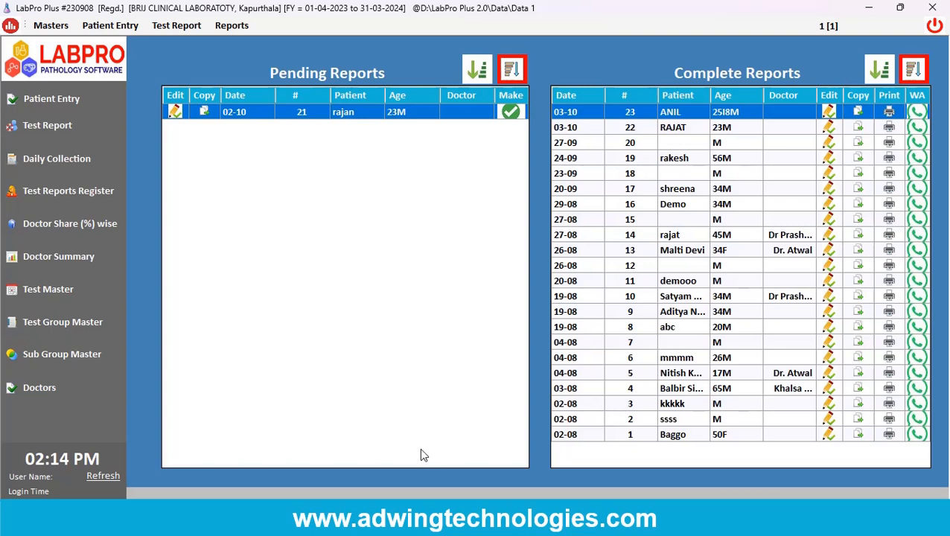
Start a new patient entry with title Mr., the patient's name, age 34 and gender Male.
{"action": "left_click", "coordinate": [61, 100]}
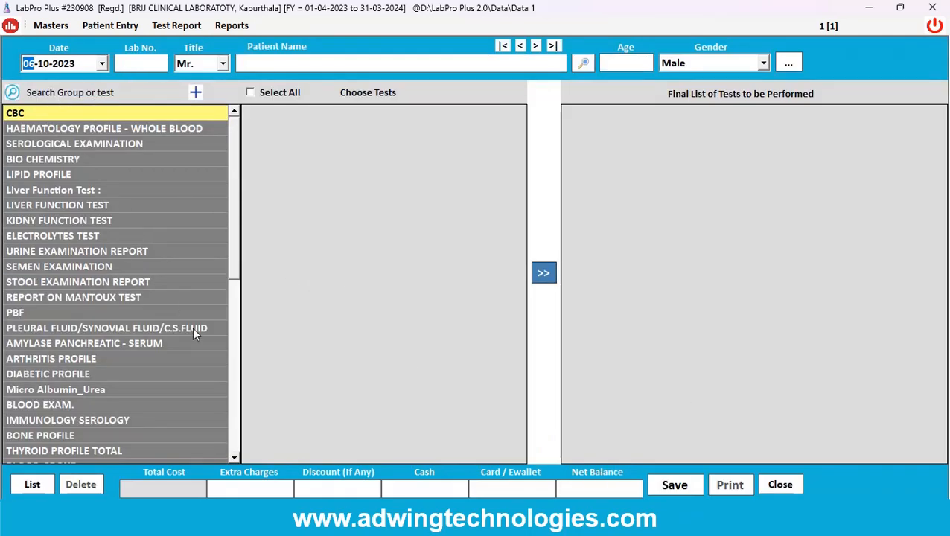
{"action": "key", "text": "Tab"}
{"action": "key", "text": "Tab"}
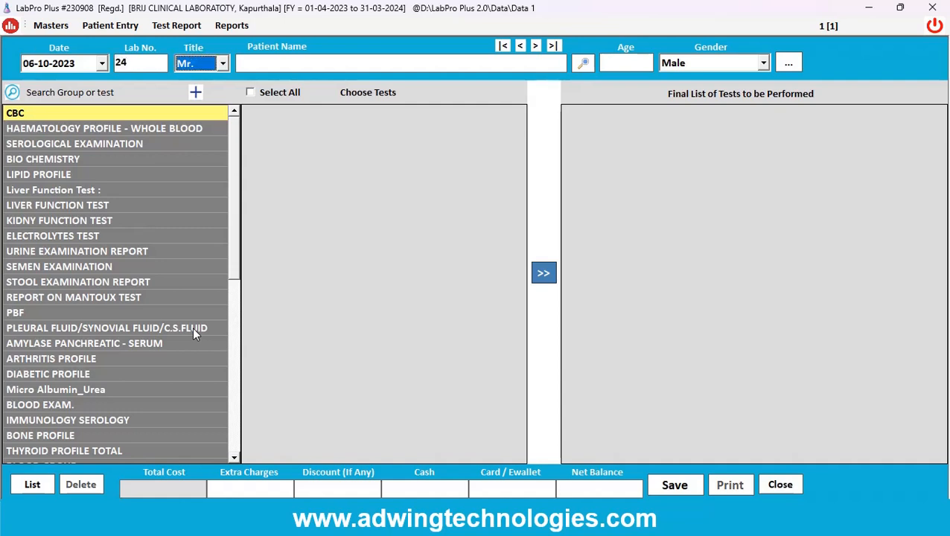
{"action": "key", "text": "Tab"}
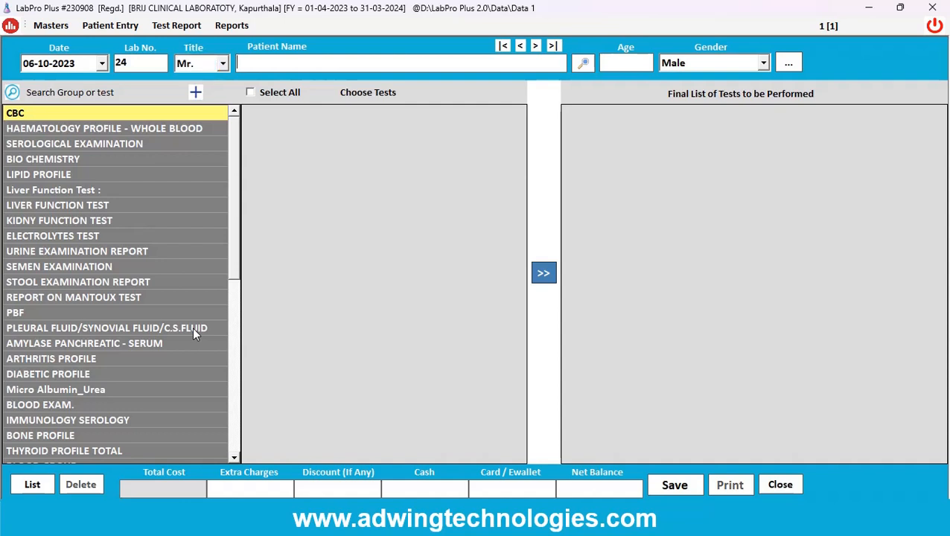
{"action": "type", "text": "Shyam"}
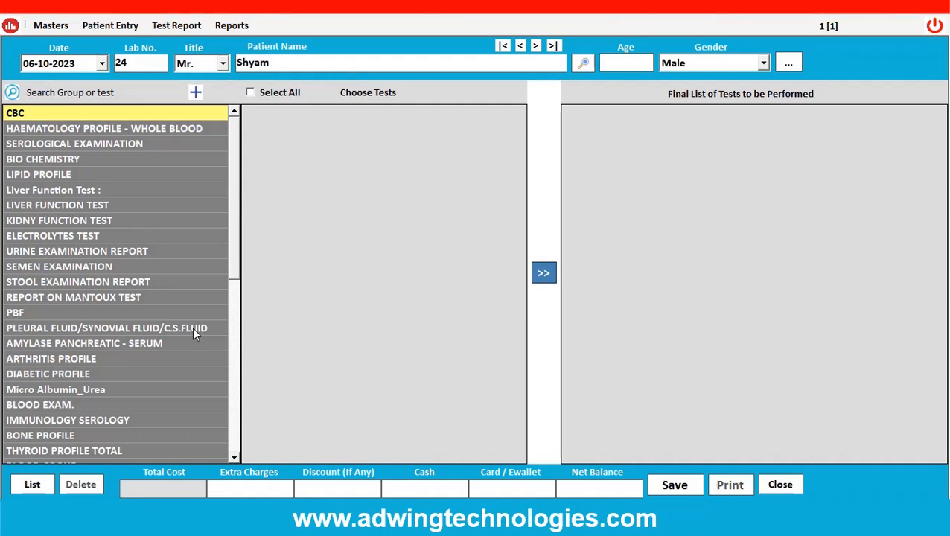
{"action": "type", "text": "34"}
{"action": "key", "text": "Tab"}
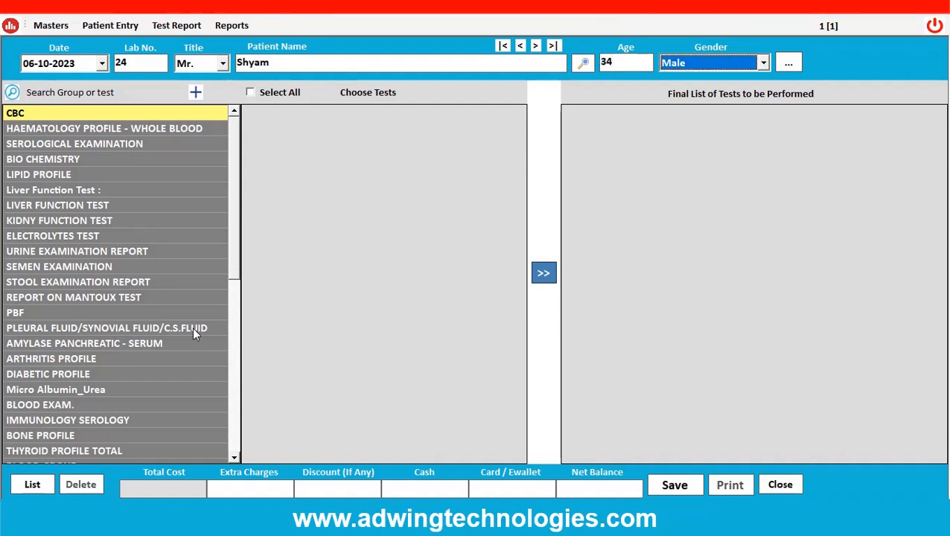
Fill in the additional patient information with the reference number, address, city and contact number, leaving the referring doctor blank.
{"action": "key", "text": "Return"}
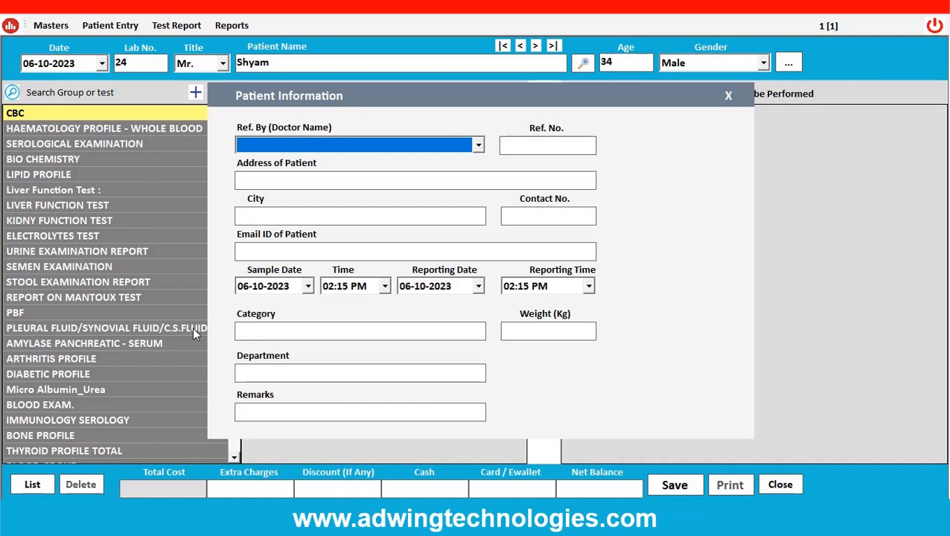
{"action": "key", "text": "Tab"}
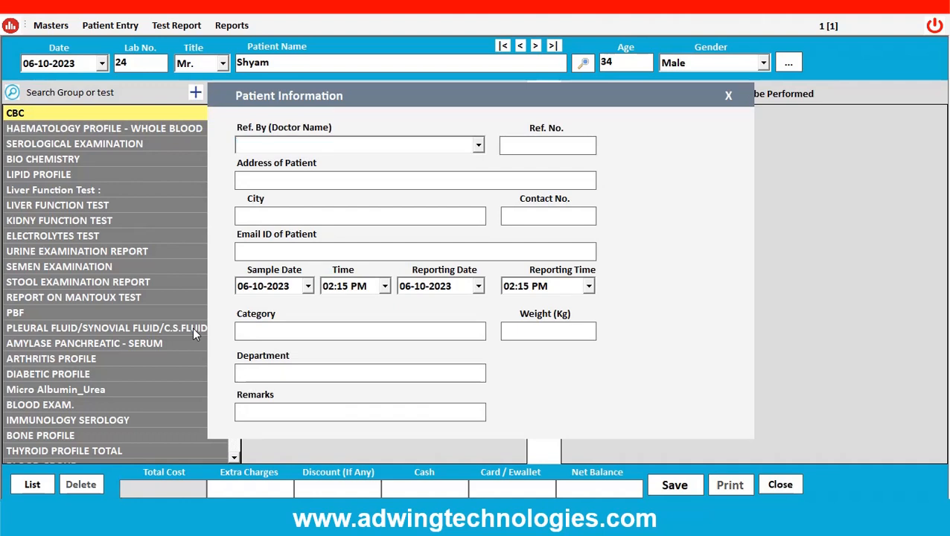
{"action": "type", "text": "1"}
{"action": "type", "text": "Mewar"}
{"action": "key", "text": "Tab"}
{"action": "type", "text": "rajsthan"}
{"action": "key", "text": "Tab"}
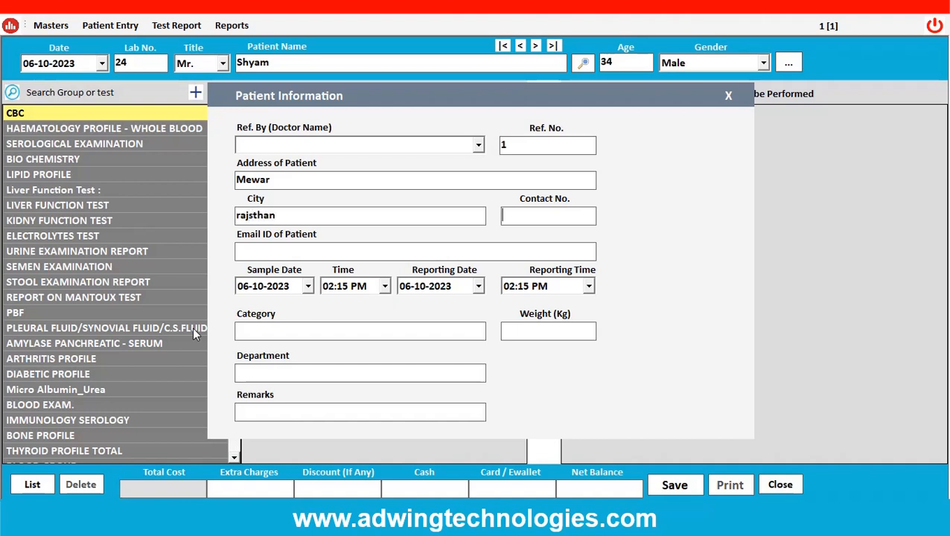
{"action": "type", "text": "80890099"}
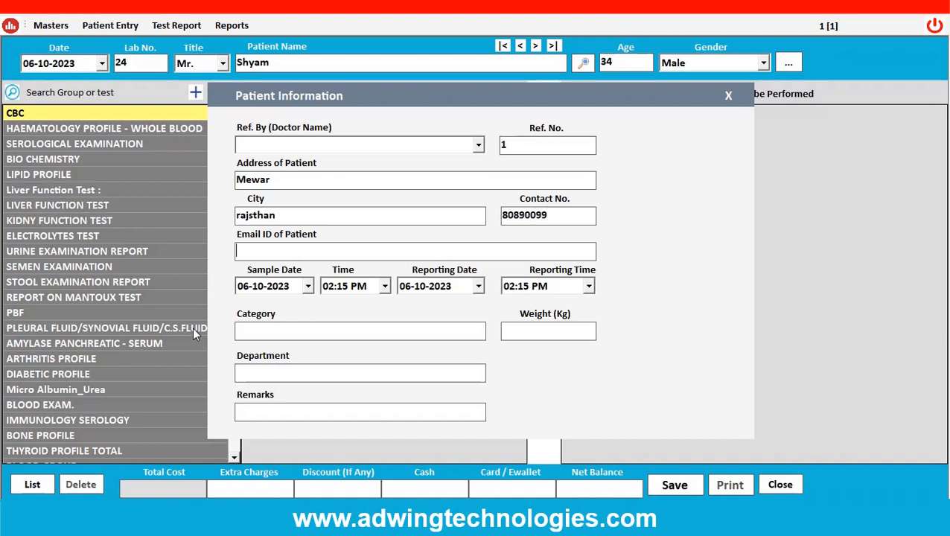
Keep the default sample and reporting dates, and complete the patient information with category gen, weight 56, department OPD and remarks "from other brach".
{"action": "key", "text": "Tab"}
{"action": "key", "text": "Tab"}
{"action": "key", "text": "Tab"}
{"action": "key", "text": "Tab"}
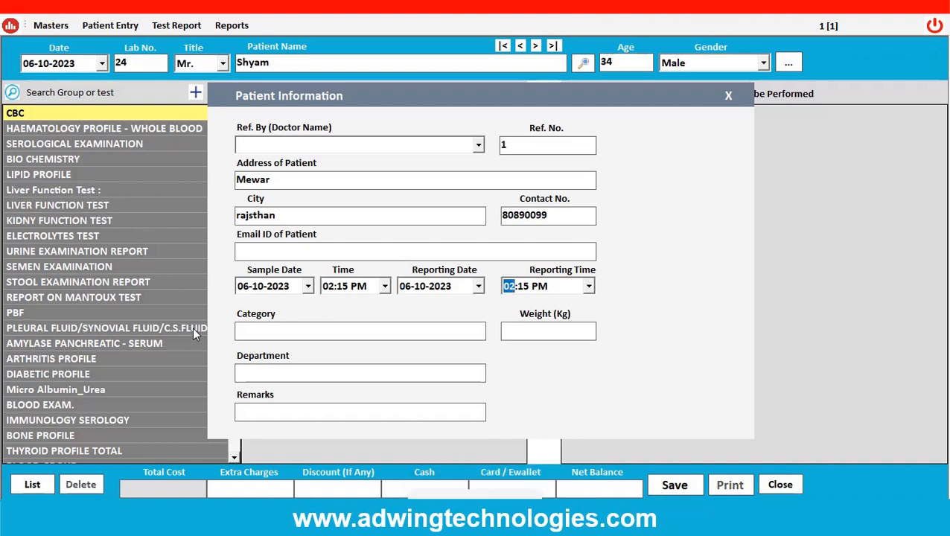
{"action": "key", "text": "Tab"}
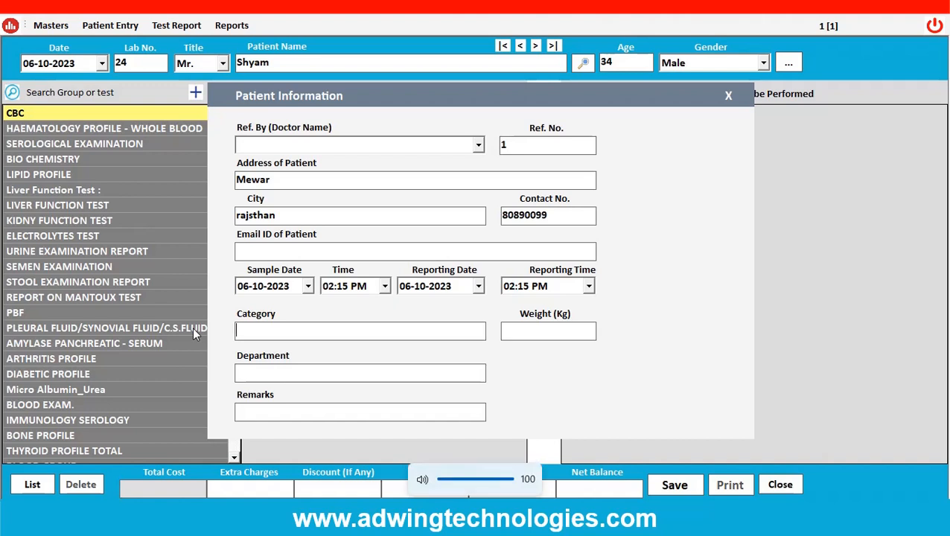
{"action": "type", "text": "gen"}
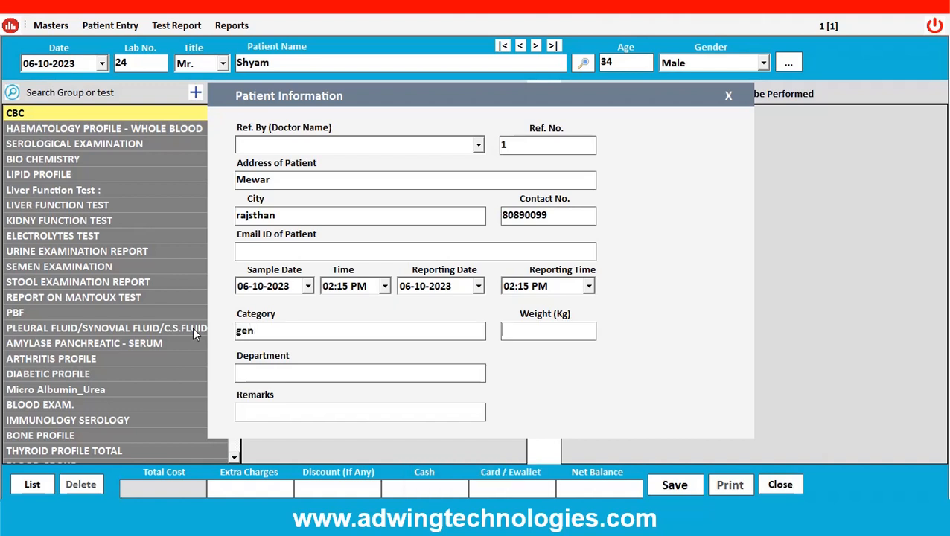
{"action": "key", "text": "Tab"}
{"action": "type", "text": "56"}
{"action": "key", "text": "Tab"}
{"action": "type", "text": "OPD"}
{"action": "type", "text": "from othe"}
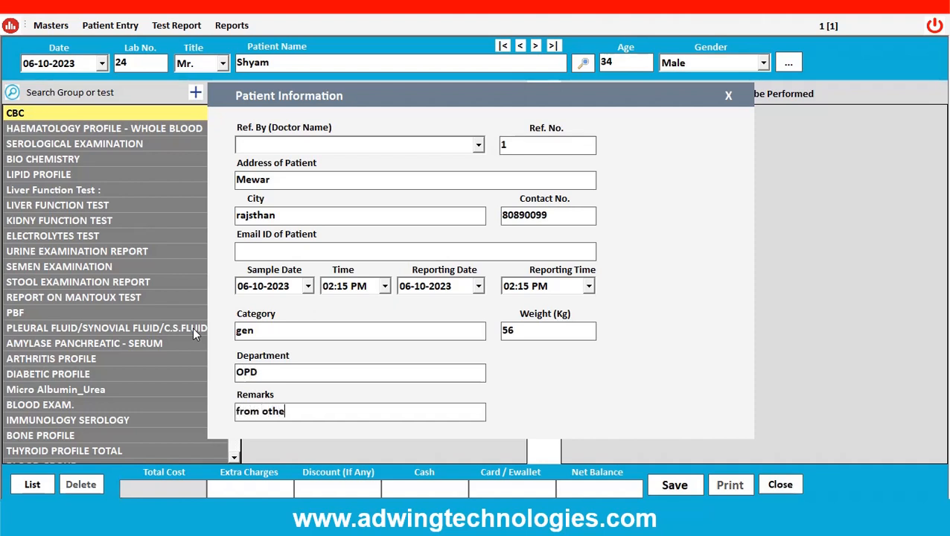
{"action": "type", "text": "r brach"}
{"action": "key", "text": "Return"}
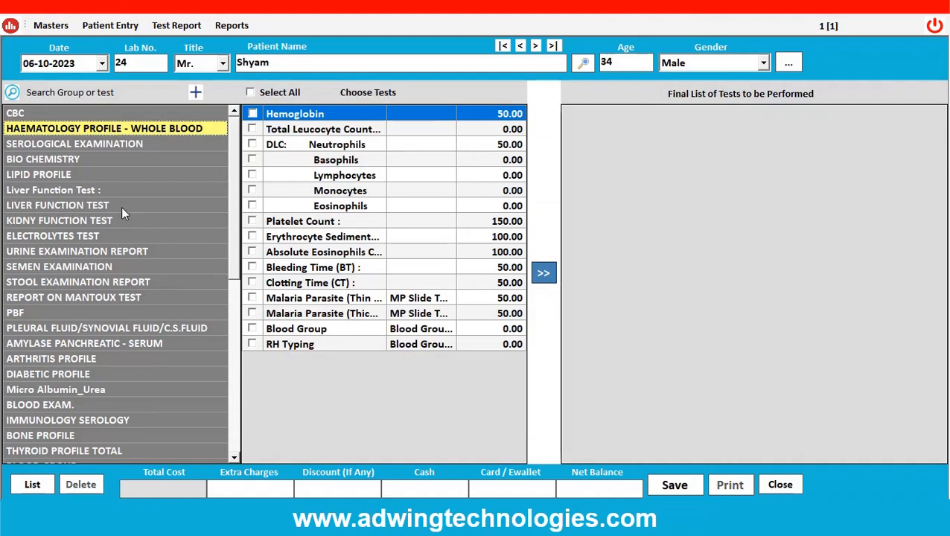
Expand the test group list to show subgroups and look through the available tests.
{"action": "scroll", "coordinate": [122, 212], "scroll_direction": "down", "scroll_amount": 4}
{"action": "scroll", "coordinate": [125, 221], "scroll_direction": "up", "scroll_amount": 4}
{"action": "scroll", "coordinate": [128, 223], "scroll_direction": "down", "scroll_amount": 8}
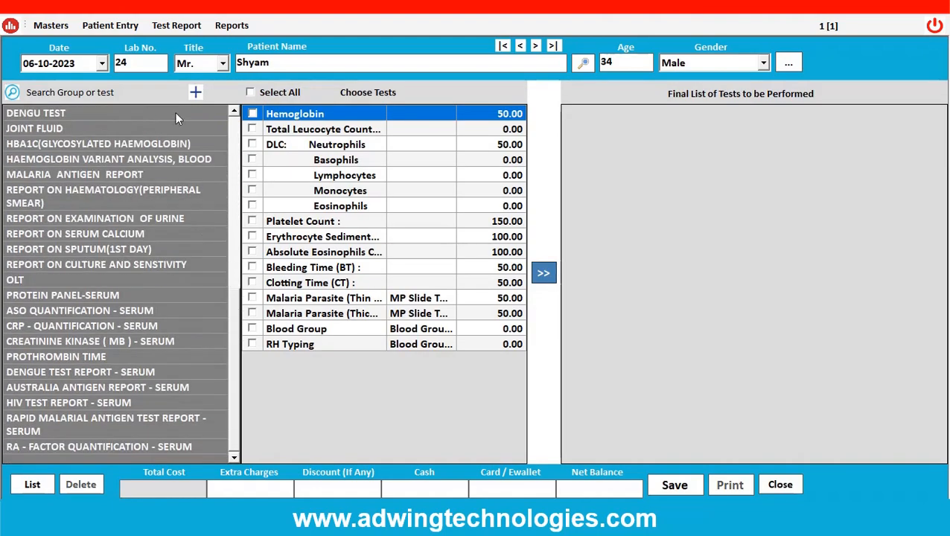
{"action": "left_click", "coordinate": [196, 92]}
{"action": "scroll", "coordinate": [136, 167], "scroll_direction": "down", "scroll_amount": 10}
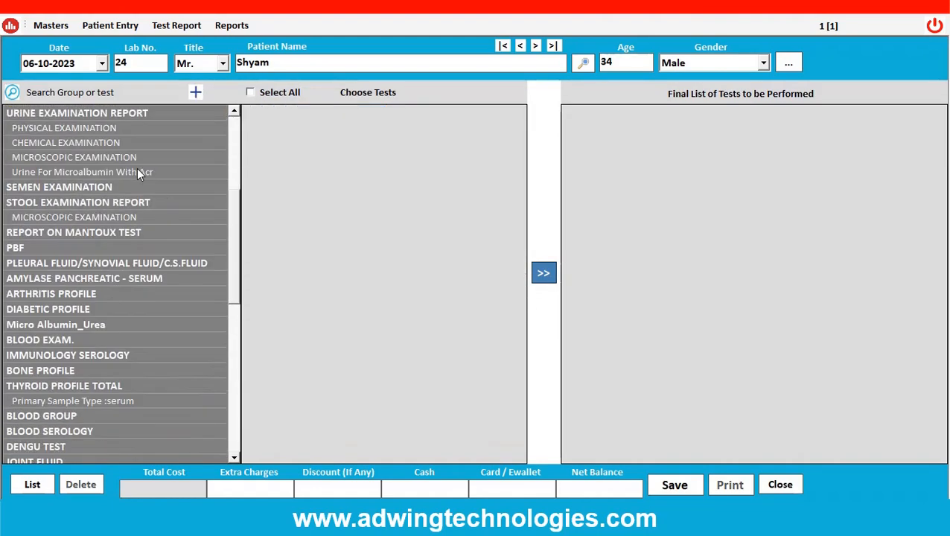
{"action": "scroll", "coordinate": [138, 192], "scroll_direction": "down", "scroll_amount": 3}
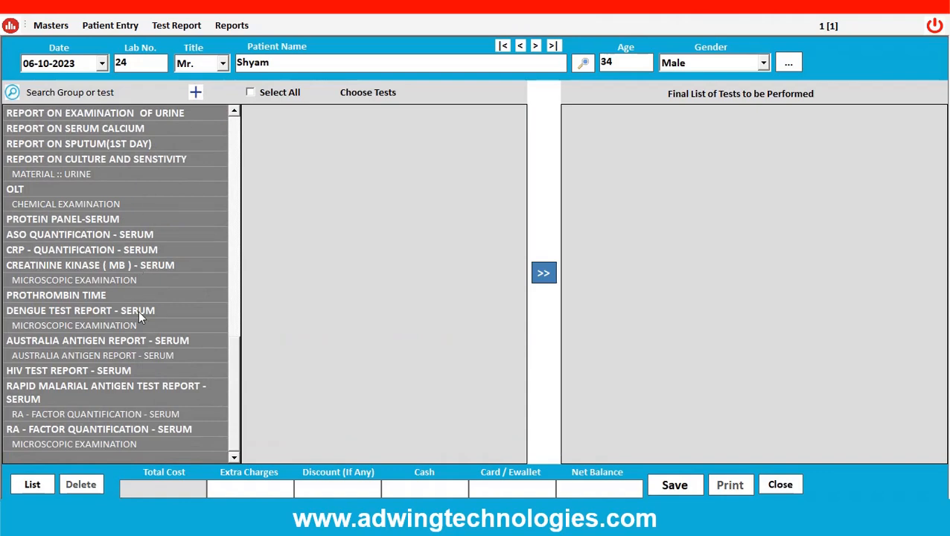
{"action": "scroll", "coordinate": [139, 309], "scroll_direction": "up", "scroll_amount": 15}
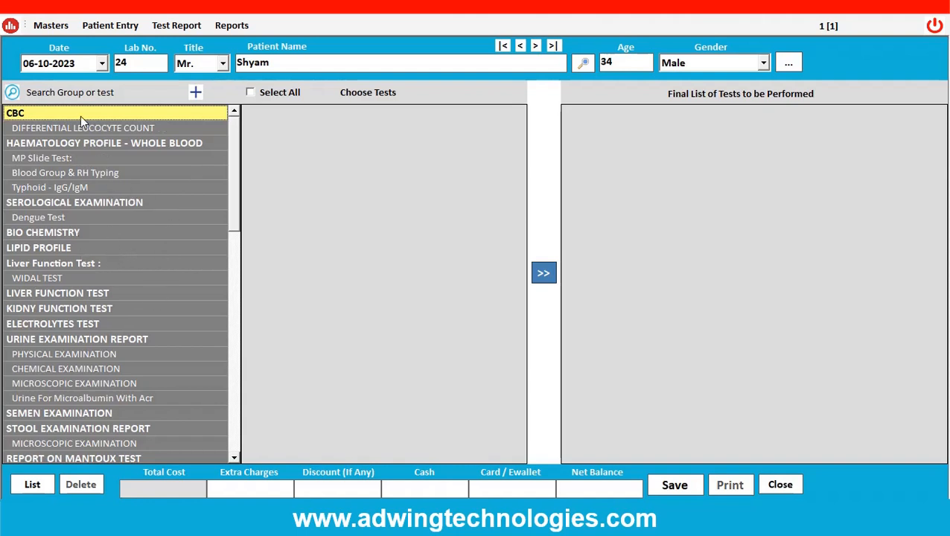
Add all CBC tests to the final list of tests to be performed, and remove PLATELATES COUNT from it.
{"action": "left_click", "coordinate": [57, 113]}
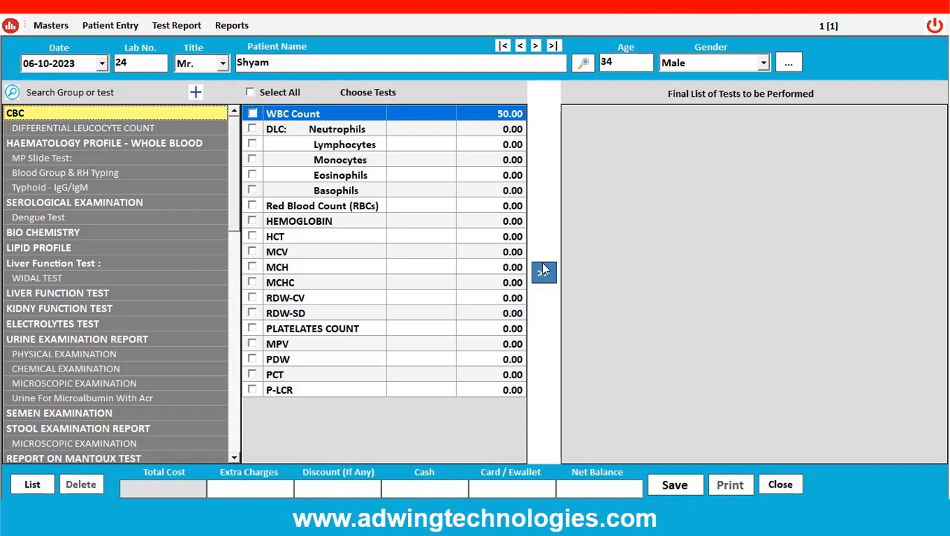
{"action": "left_click", "coordinate": [253, 92]}
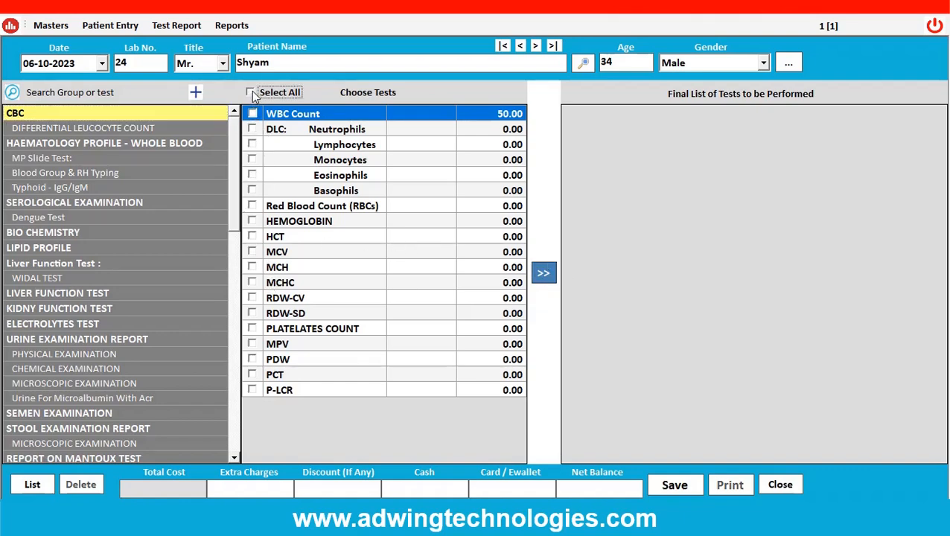
{"action": "left_click", "coordinate": [543, 276]}
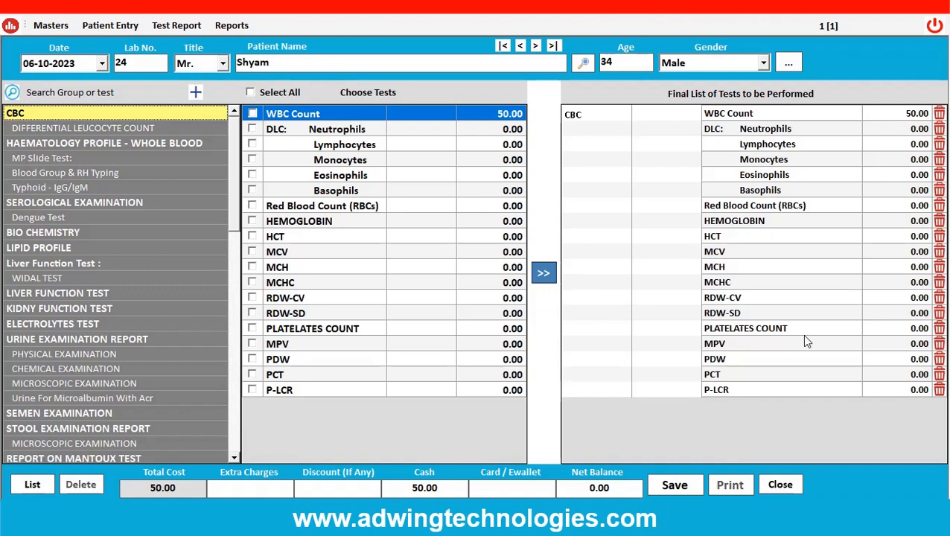
{"action": "left_click", "coordinate": [938, 328]}
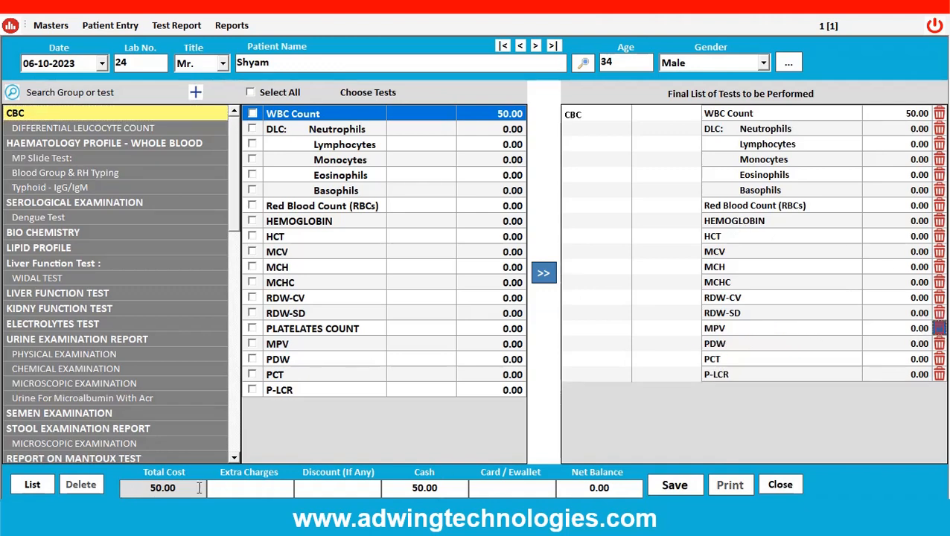
Set the extra charges to 50, leave the discount blank, and save the patient entry.
{"action": "left_click", "coordinate": [257, 490]}
{"action": "type", "text": "50"}
{"action": "key", "text": "Tab"}
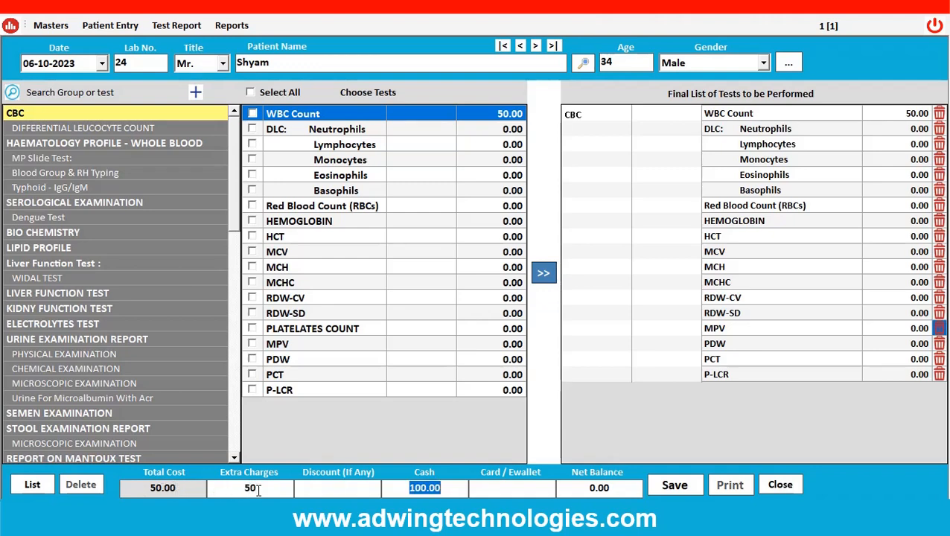
{"action": "key", "text": "Tab"}
{"action": "key", "text": "Tab"}
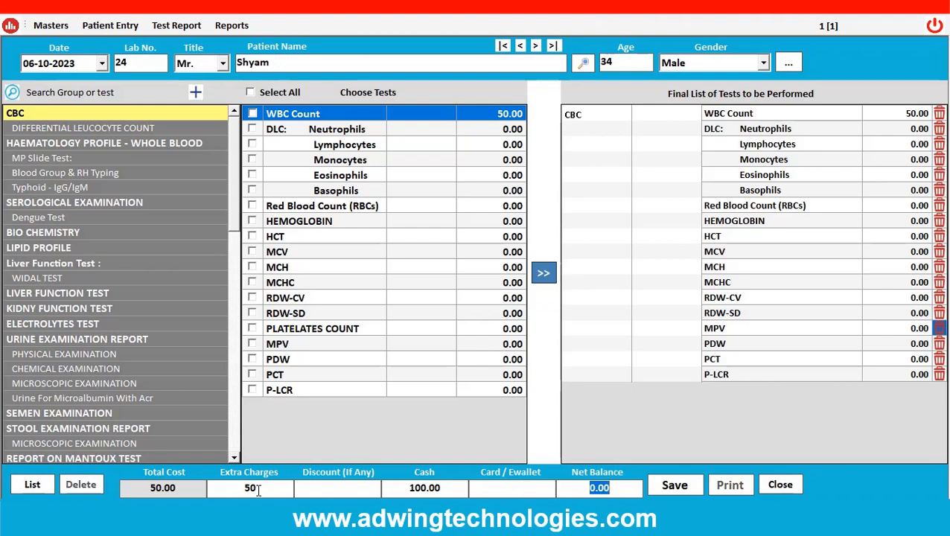
{"action": "key", "text": "Tab"}
{"action": "key", "text": "Return"}
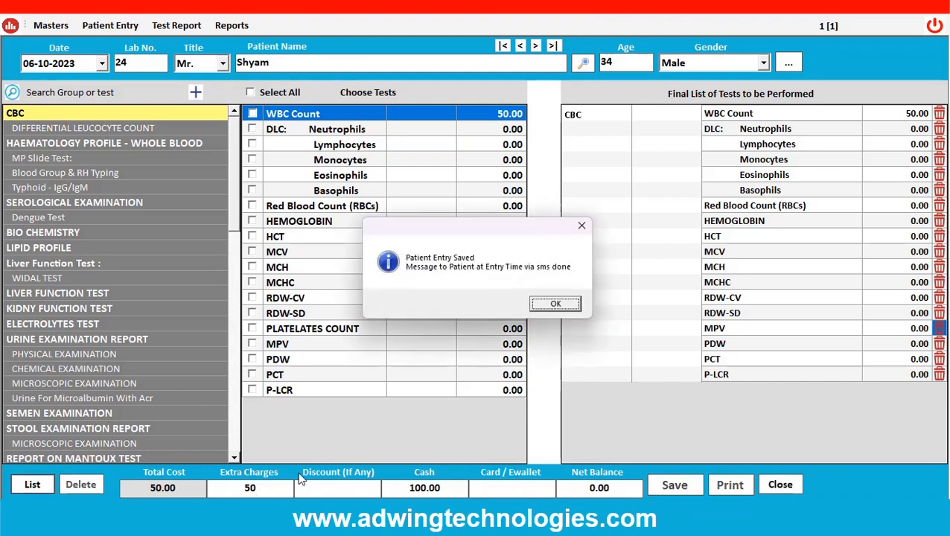
{"action": "left_click", "coordinate": [558, 307]}
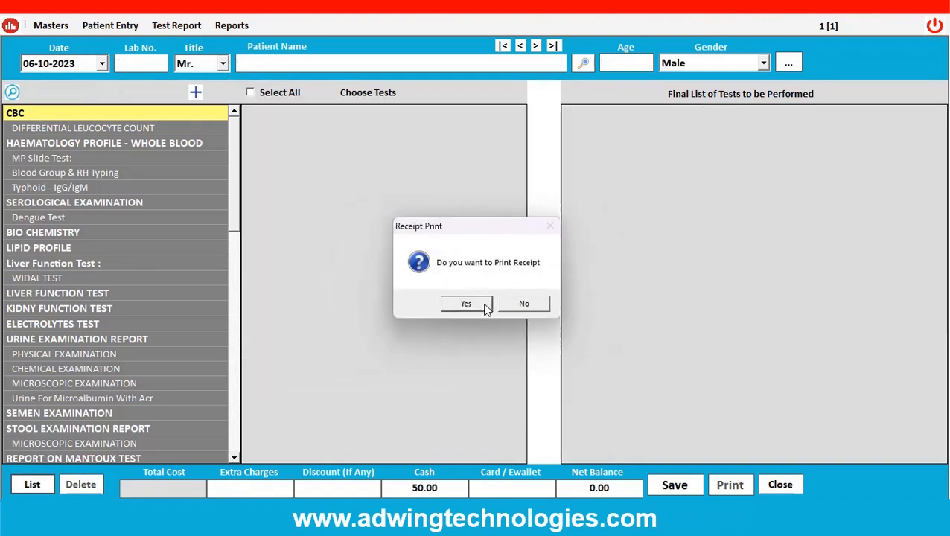
Preview the saved entry's payment receipt, and close it along with the patient entry form.
{"action": "left_click", "coordinate": [466, 304]}
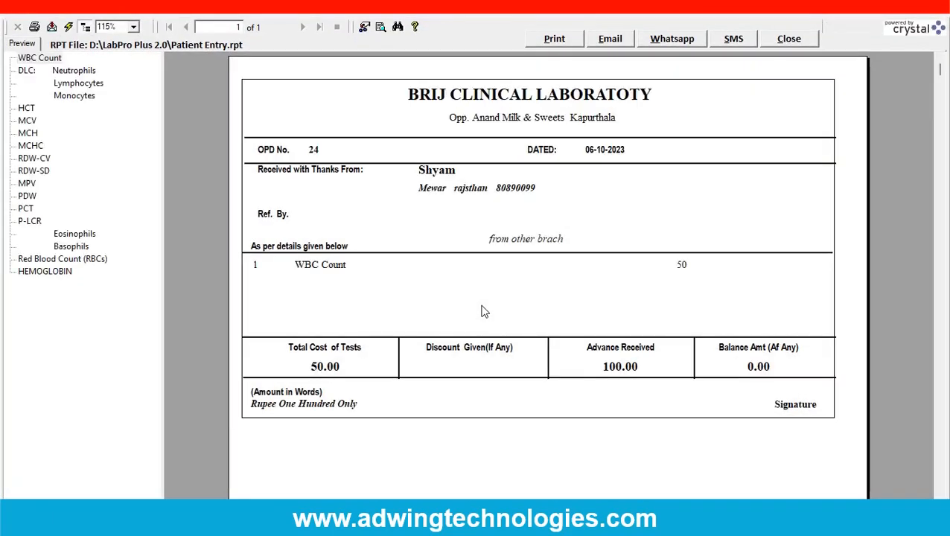
{"action": "left_click", "coordinate": [785, 44]}
{"action": "left_click", "coordinate": [782, 484]}
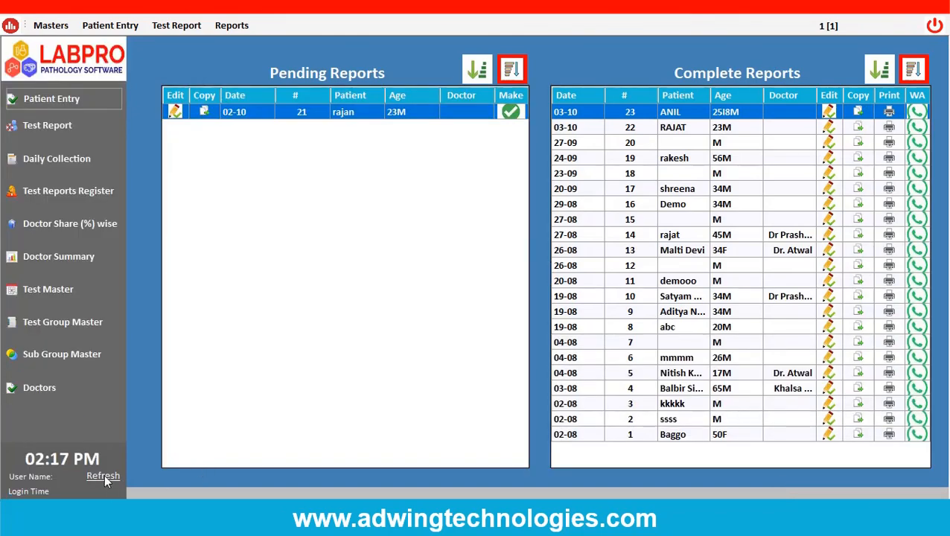
Refresh the pending reports and start the newly registered patient's report with results WBC Count 5, Neutrophils 67 and Lymphocytes 45.
{"action": "left_click", "coordinate": [105, 475]}
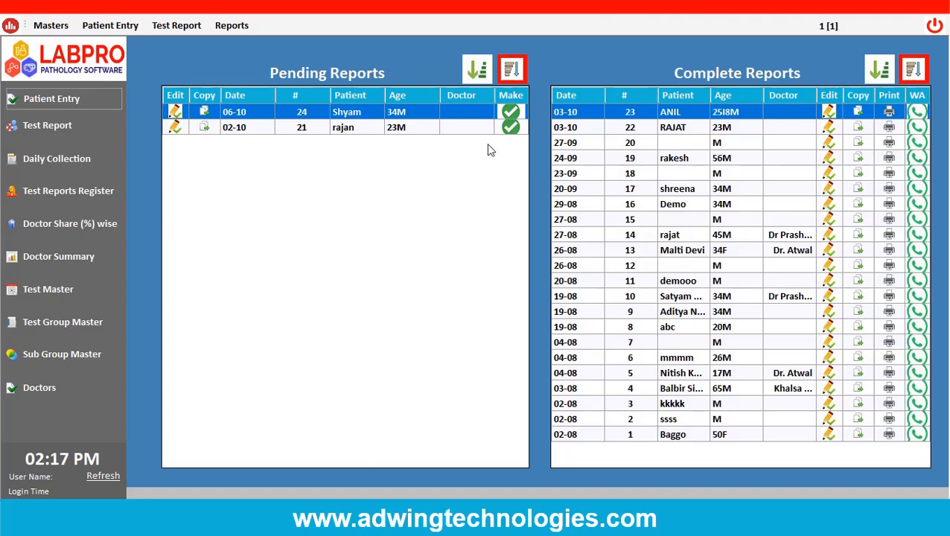
{"action": "left_click", "coordinate": [511, 111]}
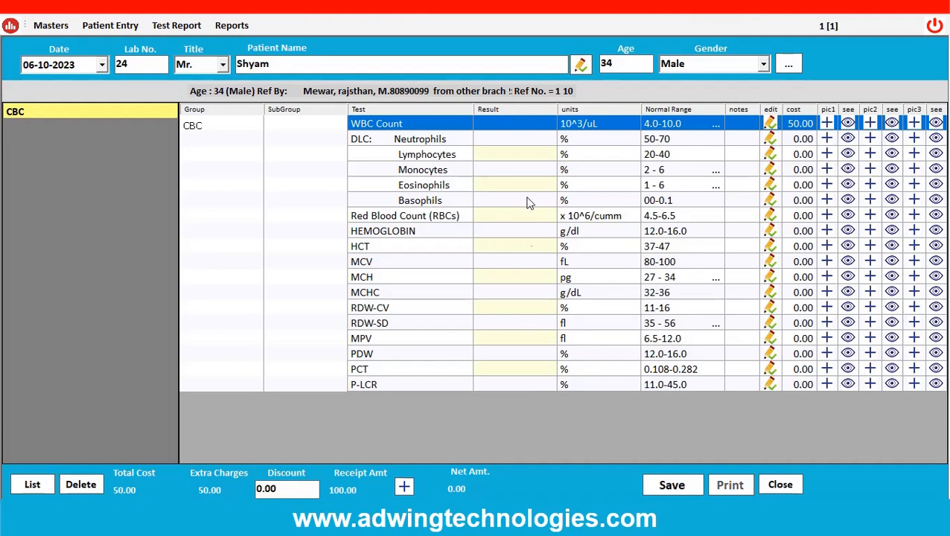
{"action": "left_click", "coordinate": [522, 125]}
{"action": "type", "text": "5"}
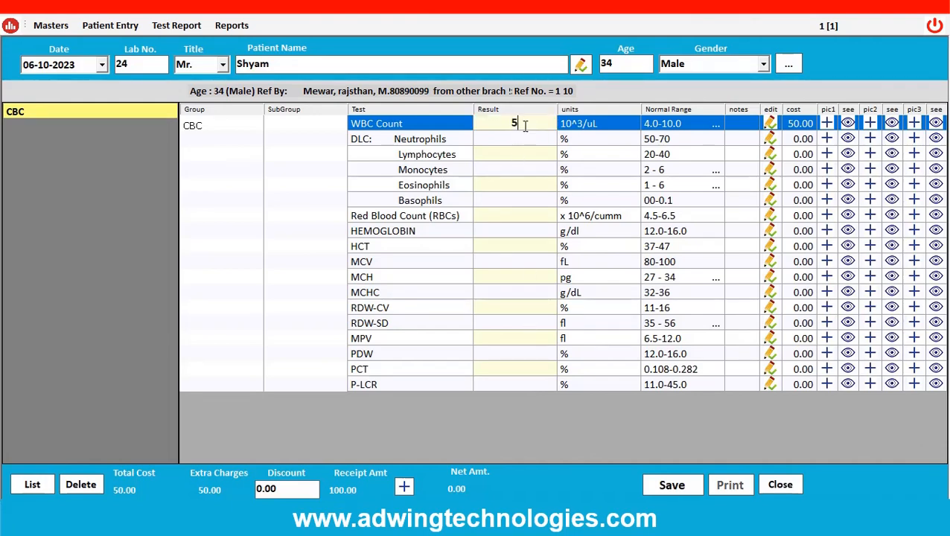
{"action": "key", "text": "Return"}
{"action": "type", "text": "67"}
{"action": "key", "text": "Return"}
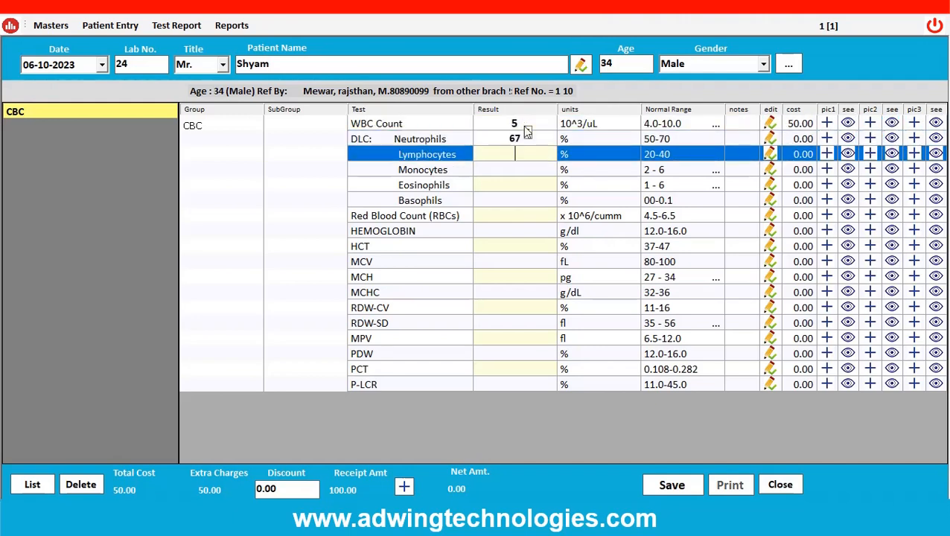
{"action": "type", "text": "45"}
{"action": "key", "text": "Return"}
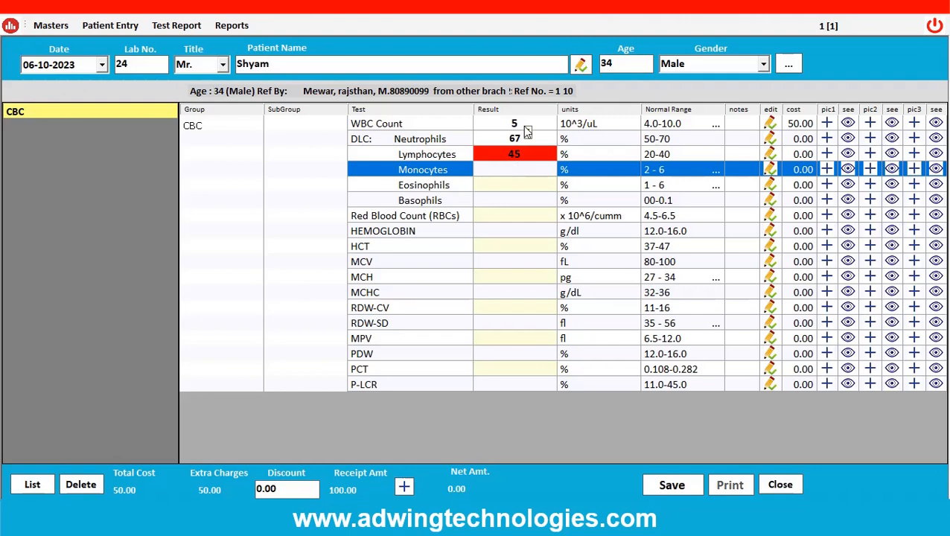
Enter the results Monocytes 5, Eosinophils 4, Basophils 1 and Red Blood Count 4.
{"action": "type", "text": "5"}
{"action": "key", "text": "Return"}
{"action": "type", "text": "4"}
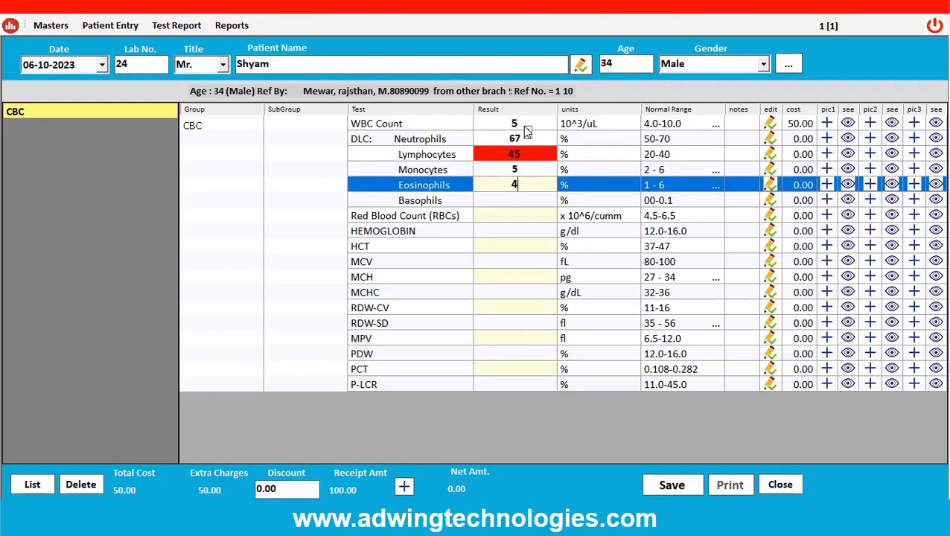
{"action": "key", "text": "Return"}
{"action": "type", "text": "1"}
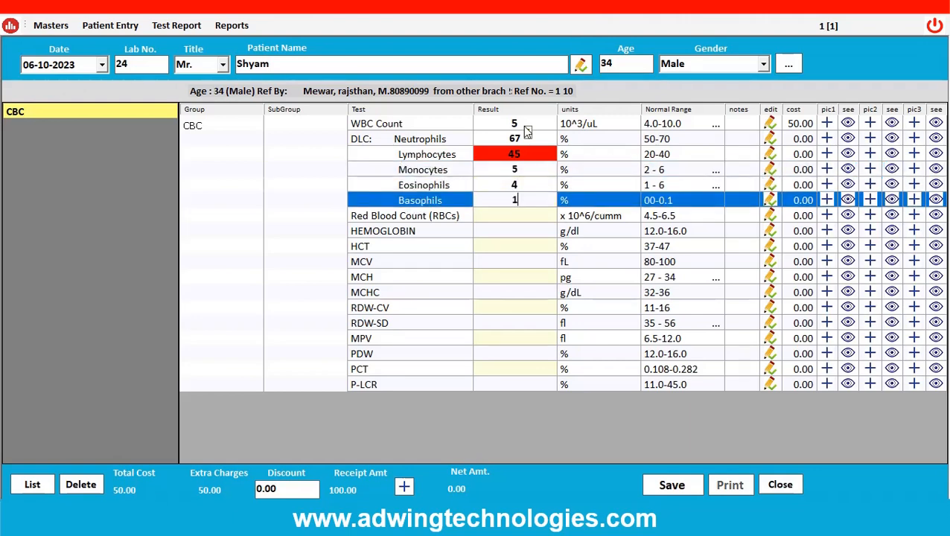
{"action": "key", "text": "Return"}
{"action": "type", "text": "4"}
{"action": "key", "text": "Return"}
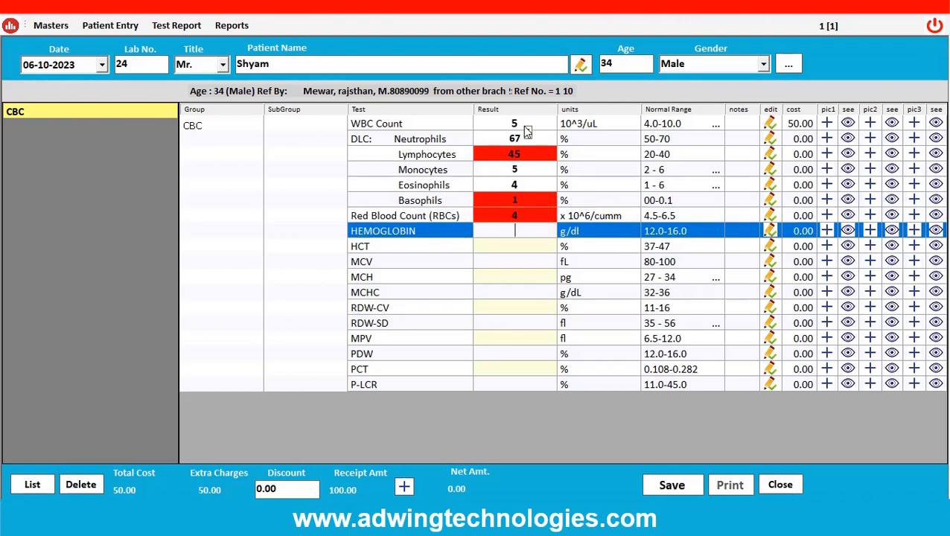
Enter the results HEMOGLOBIN 12, HCT 35, MCV 90 and MCH 37.
{"action": "type", "text": "12"}
{"action": "key", "text": "Return"}
{"action": "type", "text": "35"}
{"action": "key", "text": "Return"}
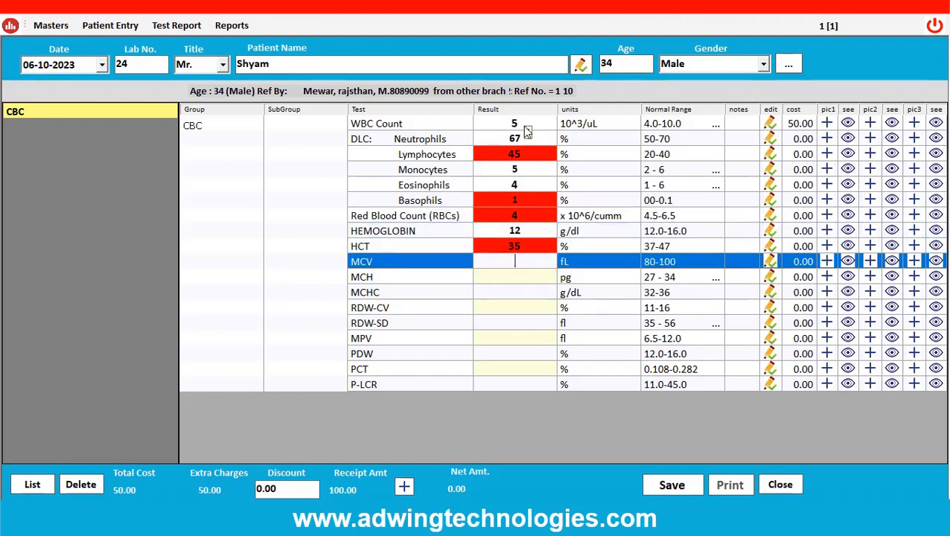
{"action": "type", "text": "90"}
{"action": "key", "text": "Return"}
{"action": "type", "text": "37"}
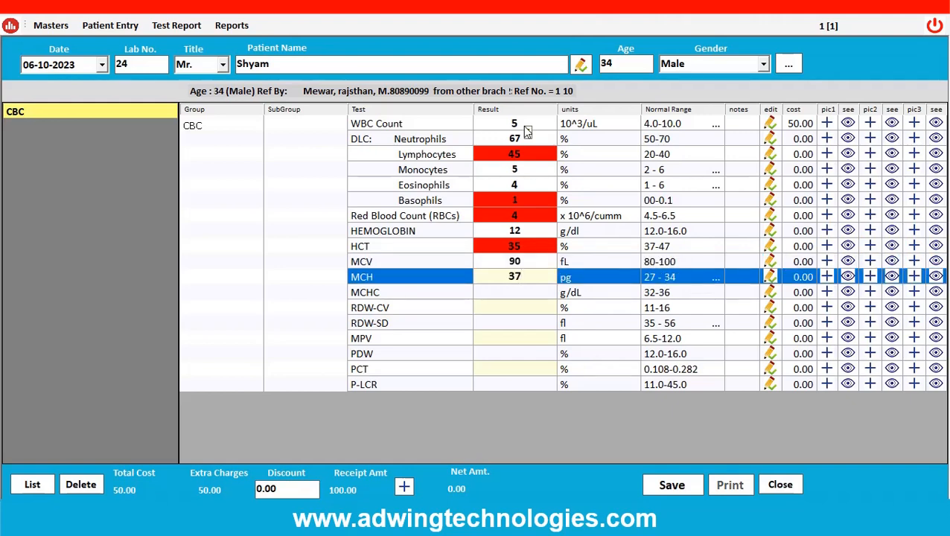
{"action": "key", "text": "Return"}
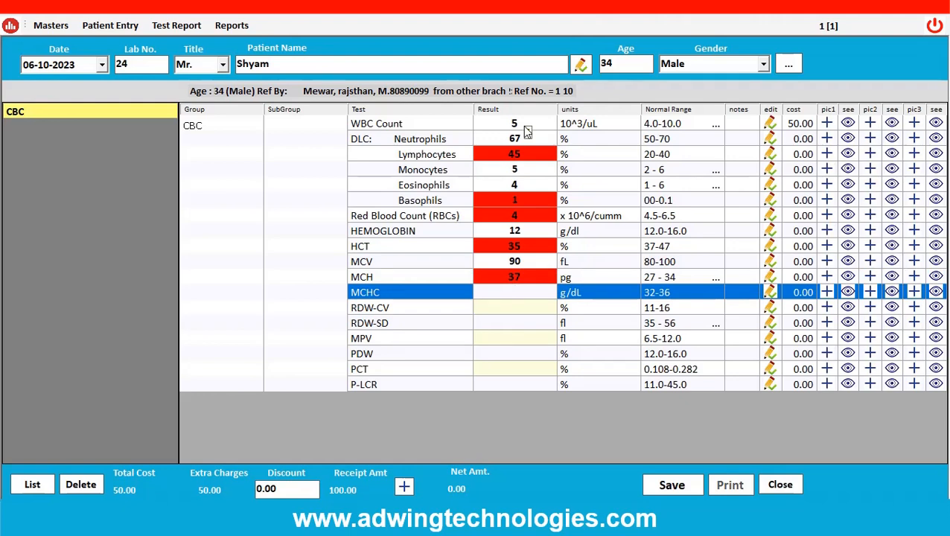
Enter the results MCHC 33, RDW-CV 23, RDW-SD 35 and MPV 7.
{"action": "type", "text": "33"}
{"action": "key", "text": "Return"}
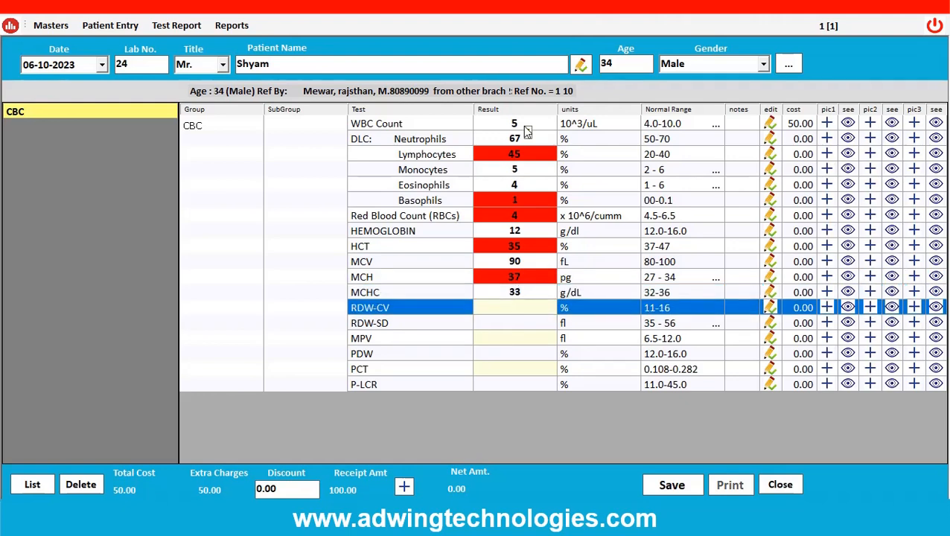
{"action": "type", "text": "23"}
{"action": "key", "text": "Return"}
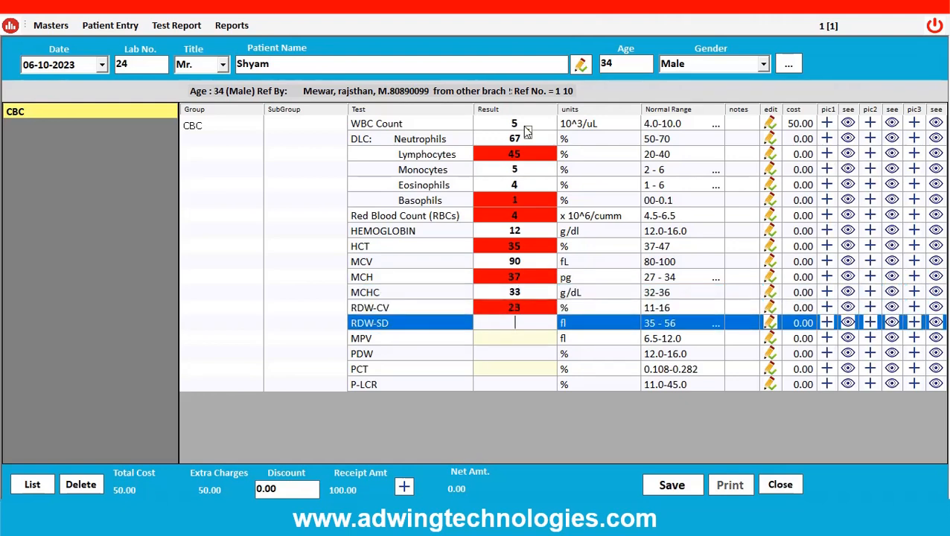
{"action": "type", "text": "35"}
{"action": "key", "text": "Return"}
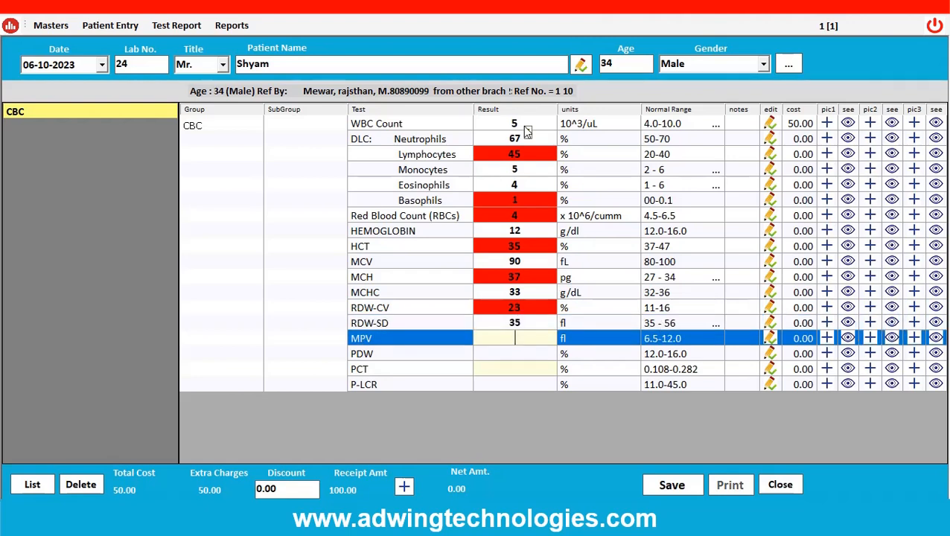
{"action": "type", "text": "7"}
{"action": "key", "text": "Return"}
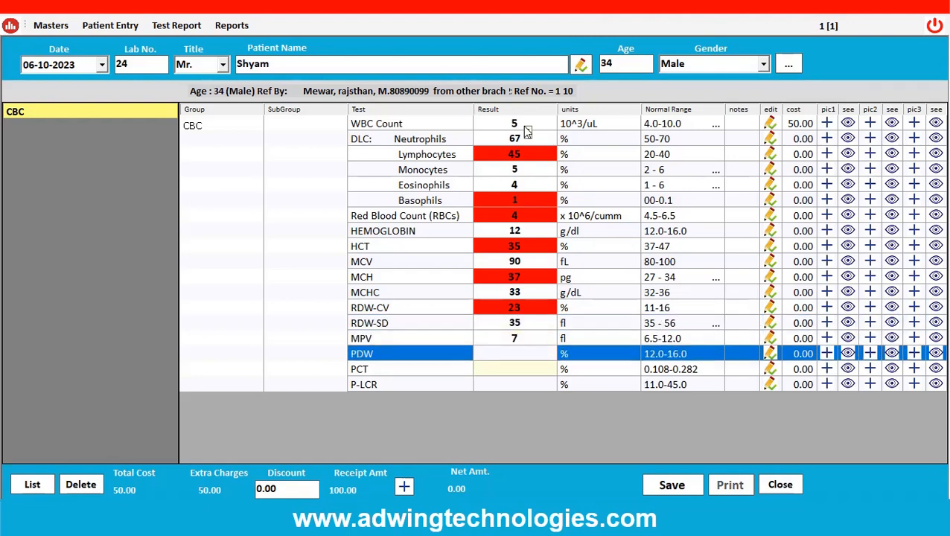
{"action": "type", "text": "16"}
Enter the results PDW 16, PCT 1 and P-LCR 12 to complete the CBC results.
{"action": "key", "text": "Return"}
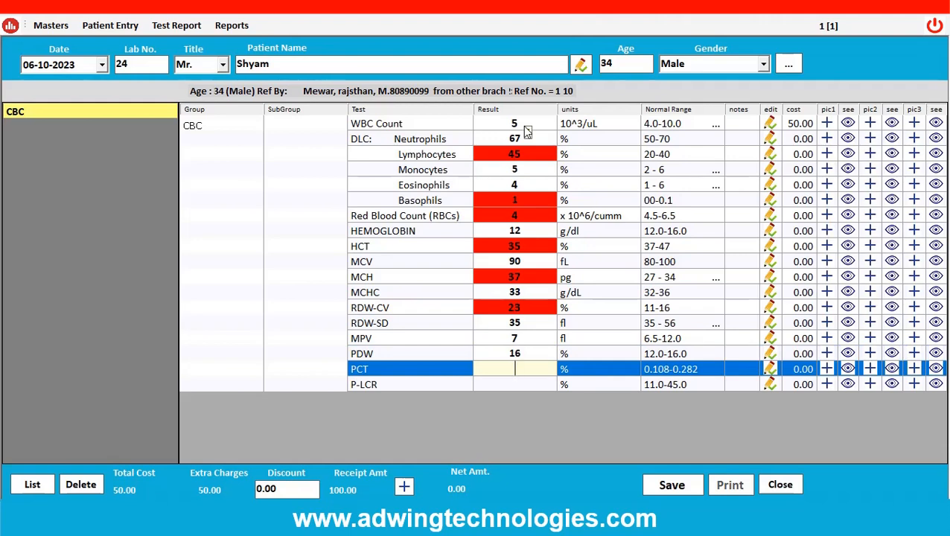
{"action": "type", "text": "1"}
{"action": "key", "text": "Return"}
{"action": "type", "text": "12"}
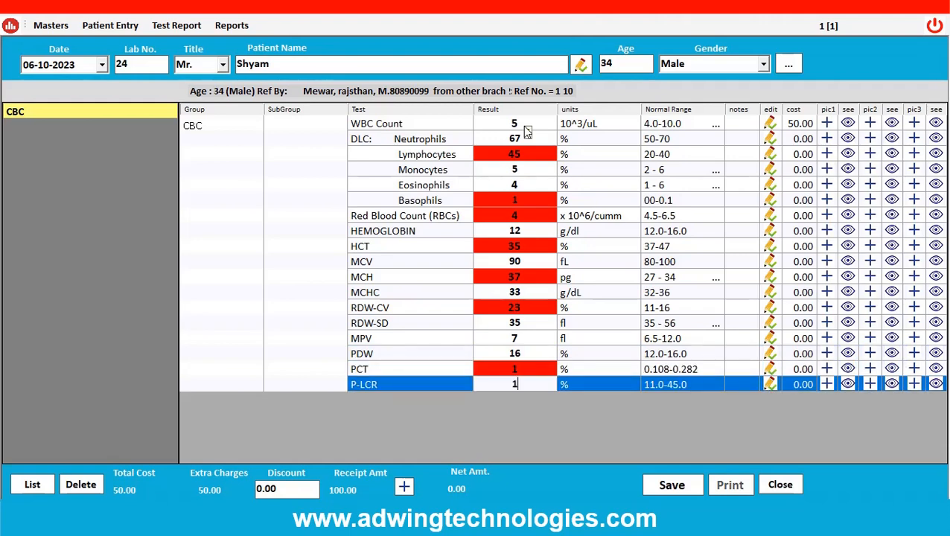
{"action": "key", "text": "Return"}
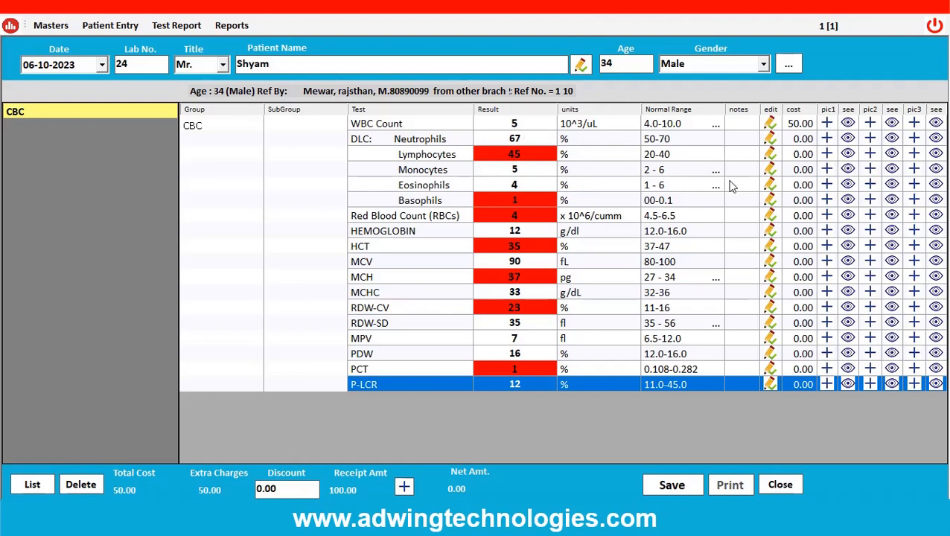
Add the note "This is Sample report" to the P-LCR test.
{"action": "left_click", "coordinate": [769, 385]}
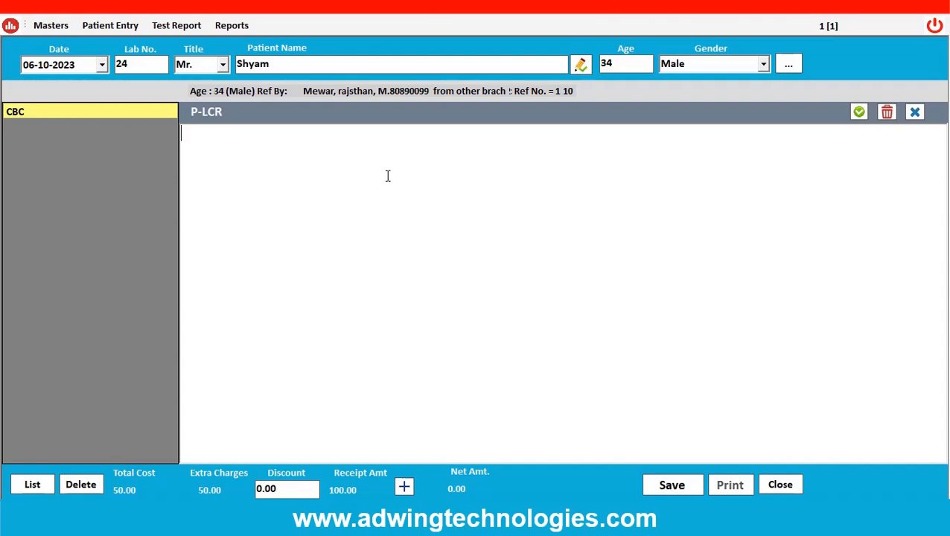
{"action": "type", "text": "This is Sample repor"}
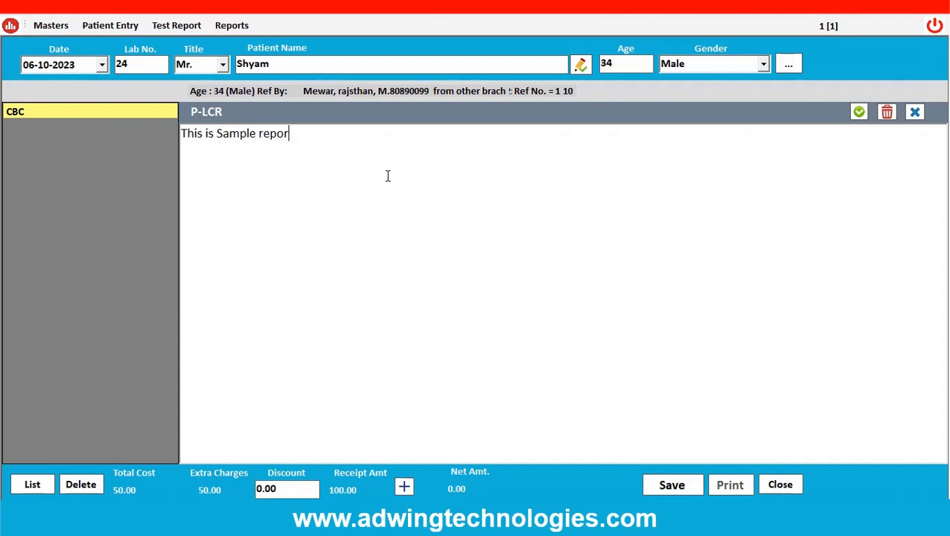
{"action": "type", "text": "t"}
{"action": "left_click", "coordinate": [858, 113]}
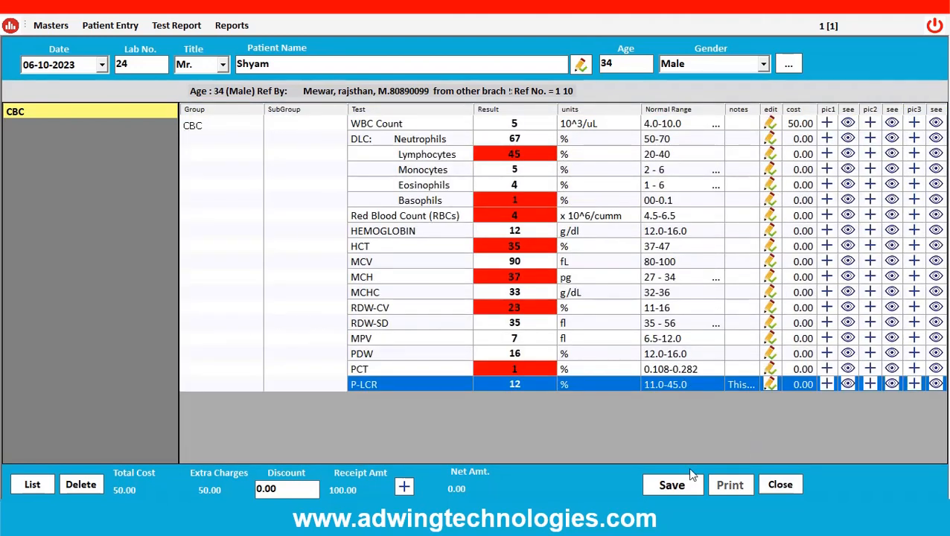
Save the test report, choose to print it, and generate a QR code for the CBC group.
{"action": "left_click", "coordinate": [676, 486]}
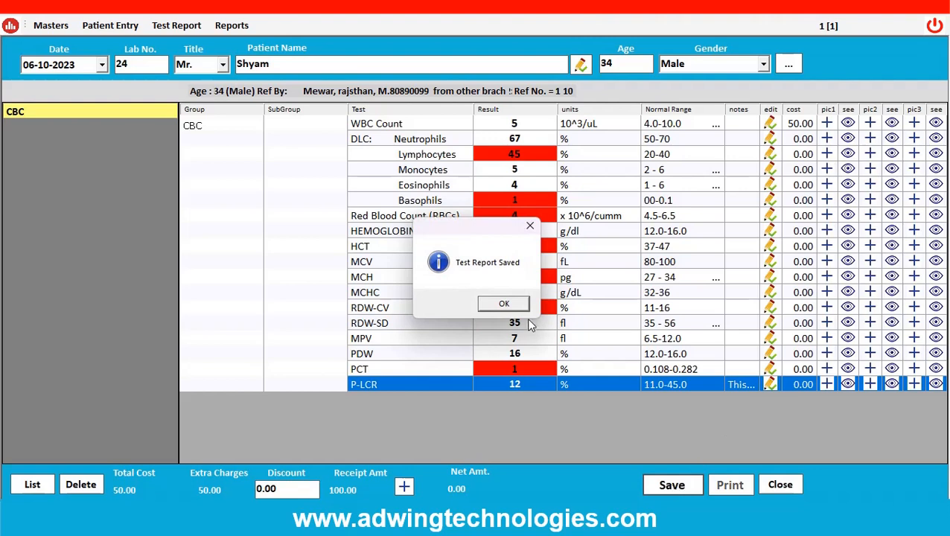
{"action": "left_click", "coordinate": [519, 307]}
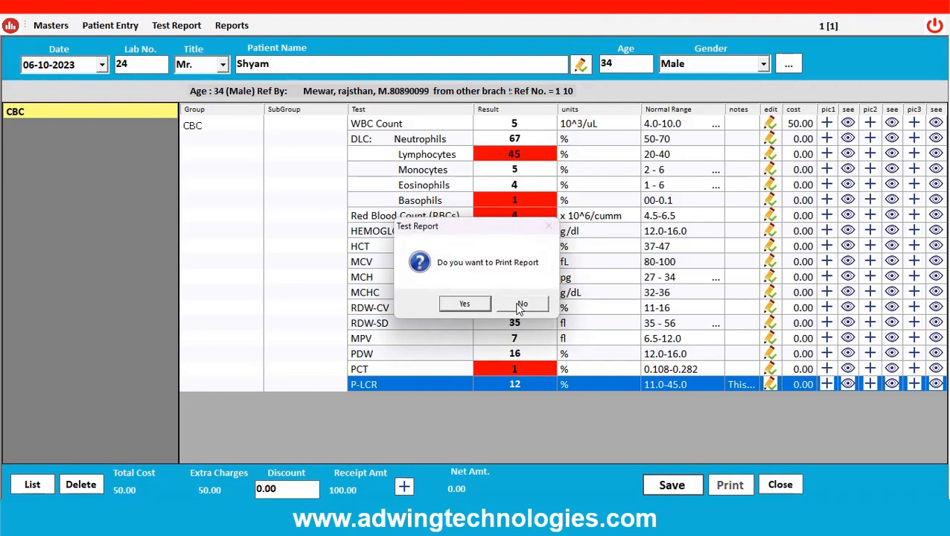
{"action": "left_click", "coordinate": [486, 307]}
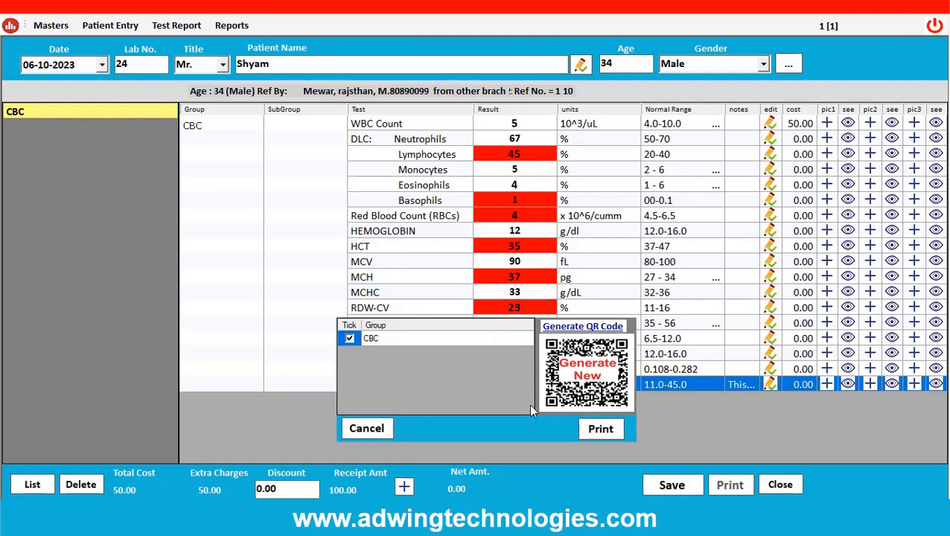
{"action": "left_click", "coordinate": [595, 329]}
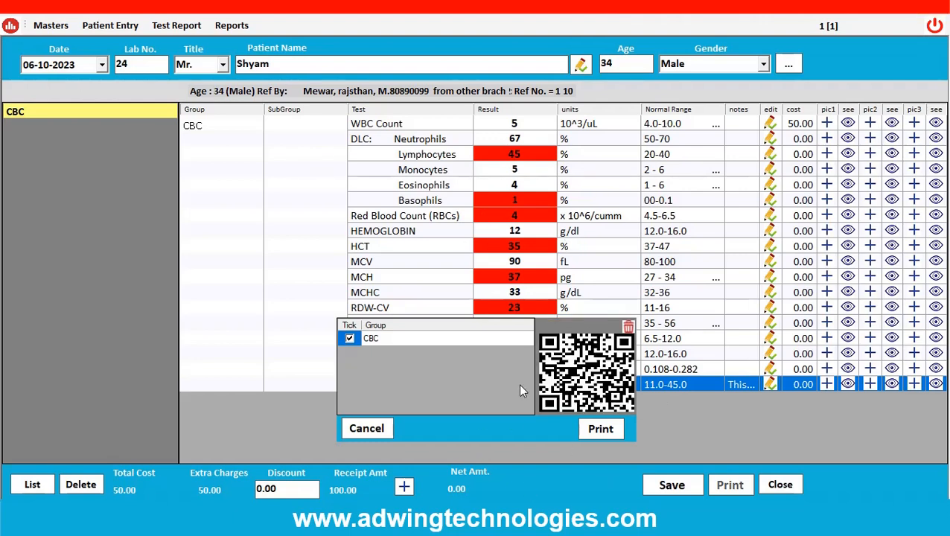
Preview the CBC report in the A4 Report format and review its header, results and note.
{"action": "left_click", "coordinate": [600, 429]}
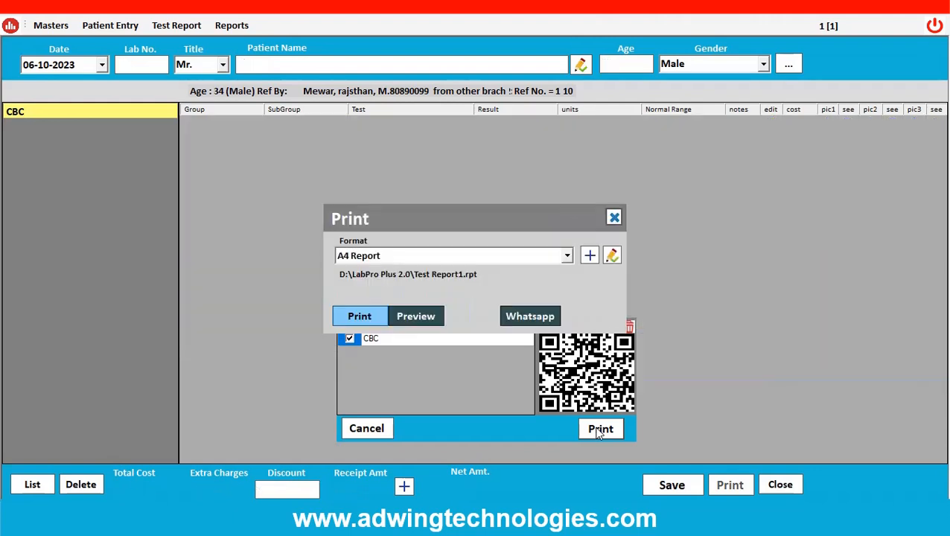
{"action": "left_click", "coordinate": [408, 316]}
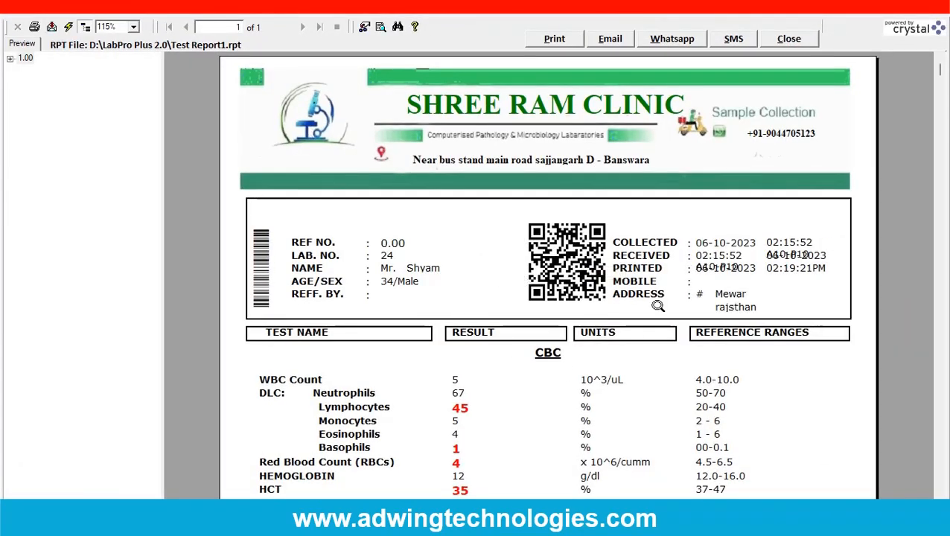
{"action": "scroll", "coordinate": [779, 302], "scroll_direction": "down", "scroll_amount": 5}
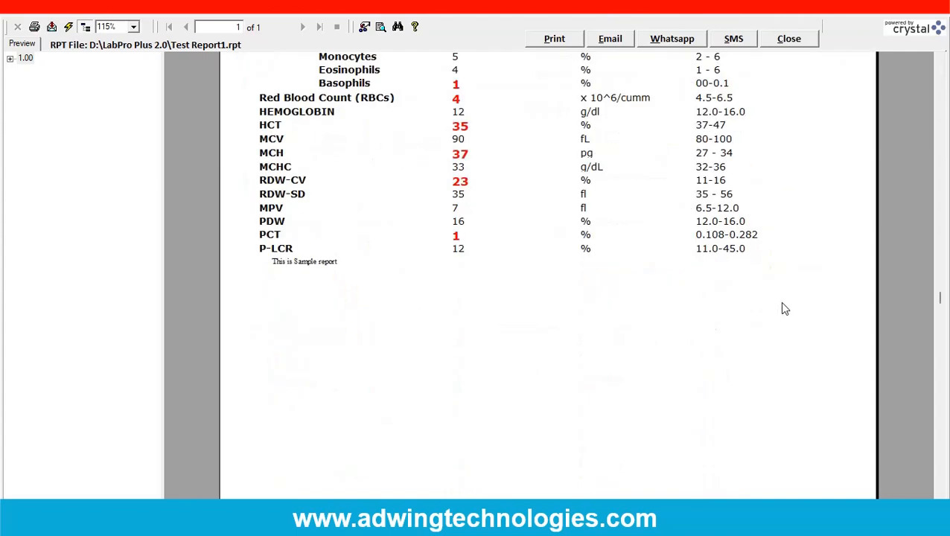
{"action": "scroll", "coordinate": [679, 323], "scroll_direction": "up", "scroll_amount": 3}
{"action": "scroll", "coordinate": [395, 282], "scroll_direction": "down", "scroll_amount": 3}
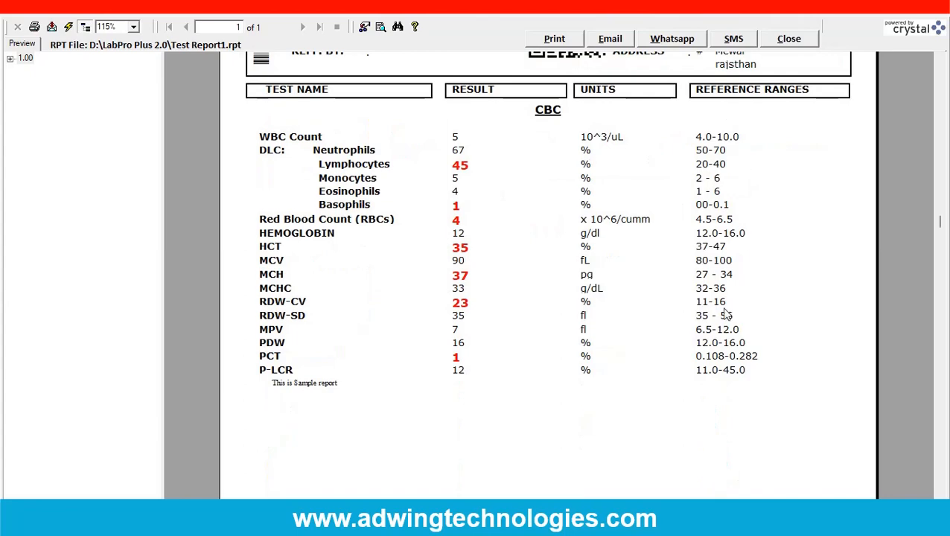
Review the rest of the A4 report down to the footer and QR code, and close the preview.
{"action": "scroll", "coordinate": [645, 332], "scroll_direction": "down", "scroll_amount": 3}
{"action": "scroll", "coordinate": [645, 332], "scroll_direction": "up", "scroll_amount": 3}
{"action": "scroll", "coordinate": [754, 246], "scroll_direction": "down", "scroll_amount": 6}
{"action": "scroll", "coordinate": [754, 246], "scroll_direction": "down", "scroll_amount": 5}
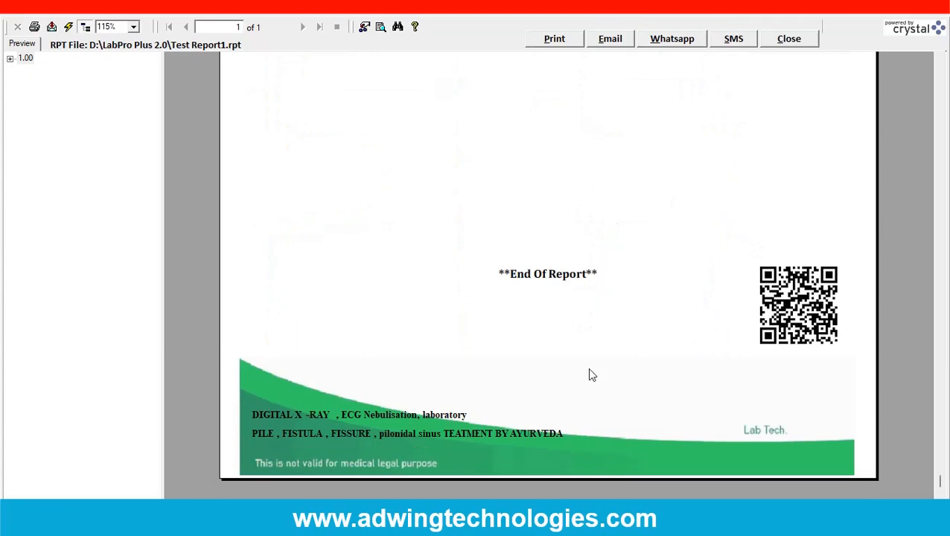
{"action": "scroll", "coordinate": [595, 365], "scroll_direction": "up", "scroll_amount": 15}
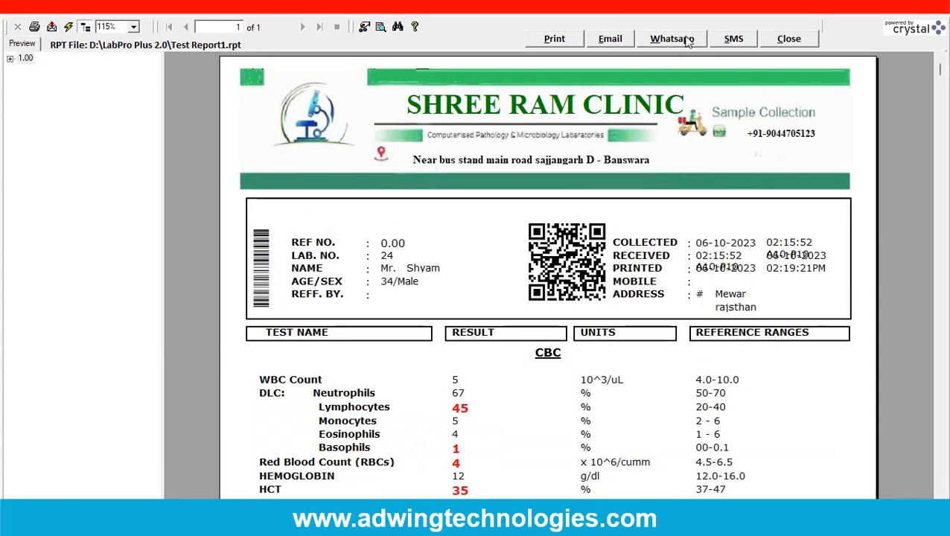
{"action": "left_click", "coordinate": [788, 38]}
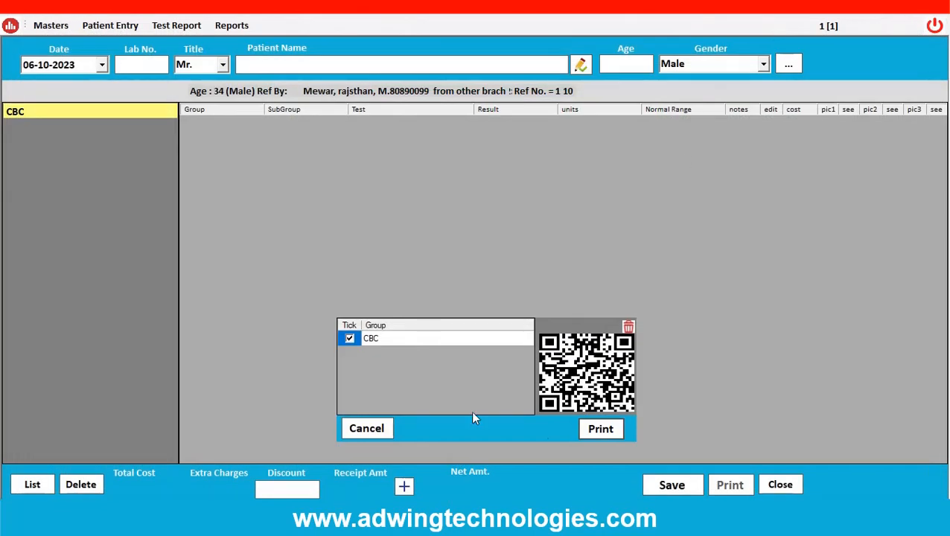
Preview the CBC report in the "whastapp Report" format and review it from the header to the barcode, QR code and footer.
{"action": "left_click", "coordinate": [600, 430]}
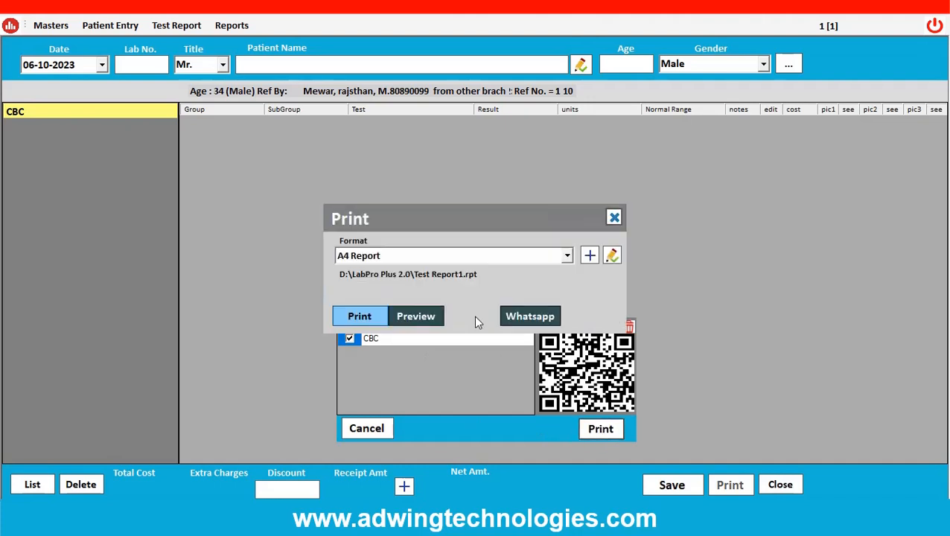
{"action": "left_click", "coordinate": [566, 256]}
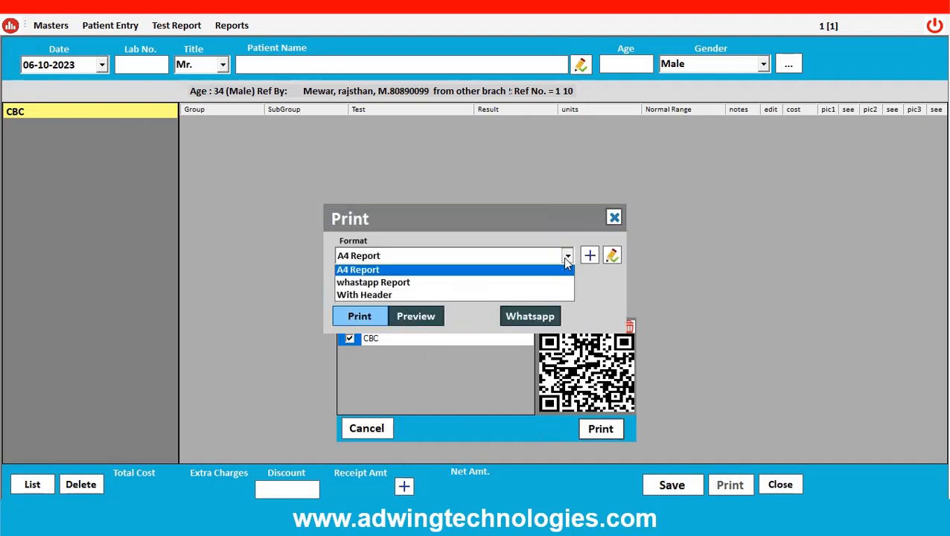
{"action": "left_click", "coordinate": [458, 288]}
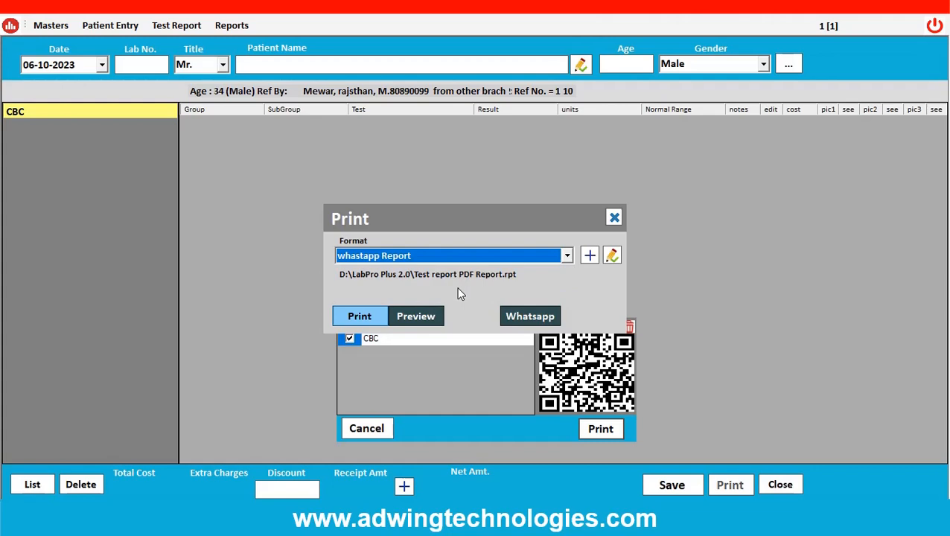
{"action": "left_click", "coordinate": [427, 313]}
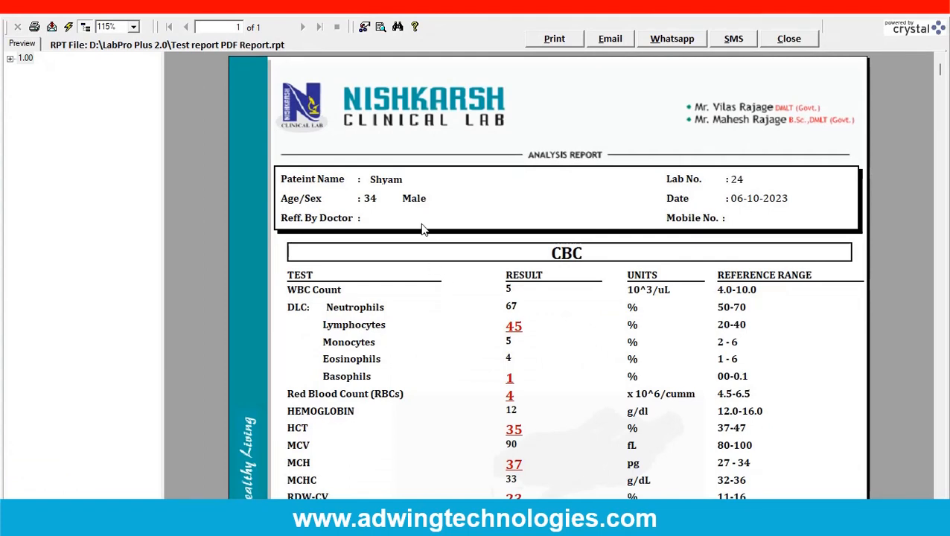
{"action": "scroll", "coordinate": [700, 274], "scroll_direction": "down", "scroll_amount": 3}
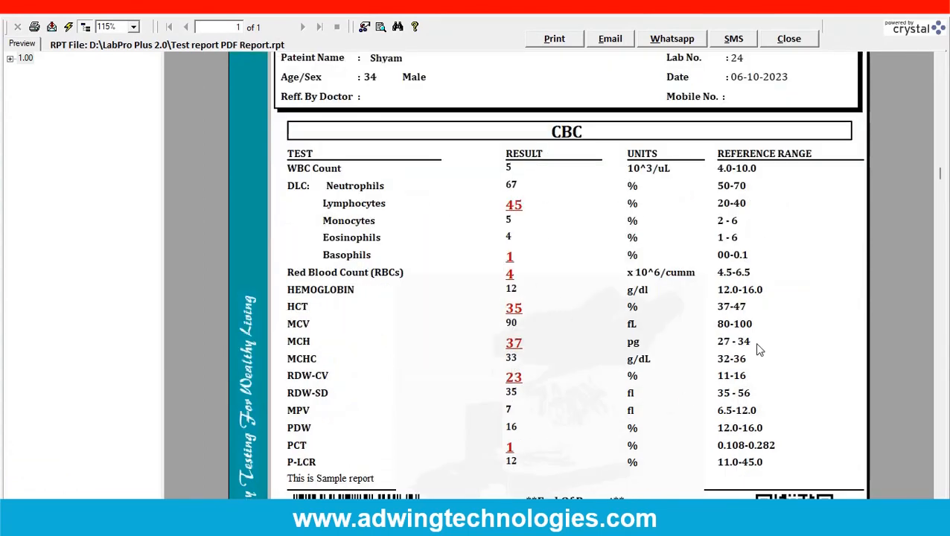
{"action": "scroll", "coordinate": [759, 379], "scroll_direction": "down", "scroll_amount": 9}
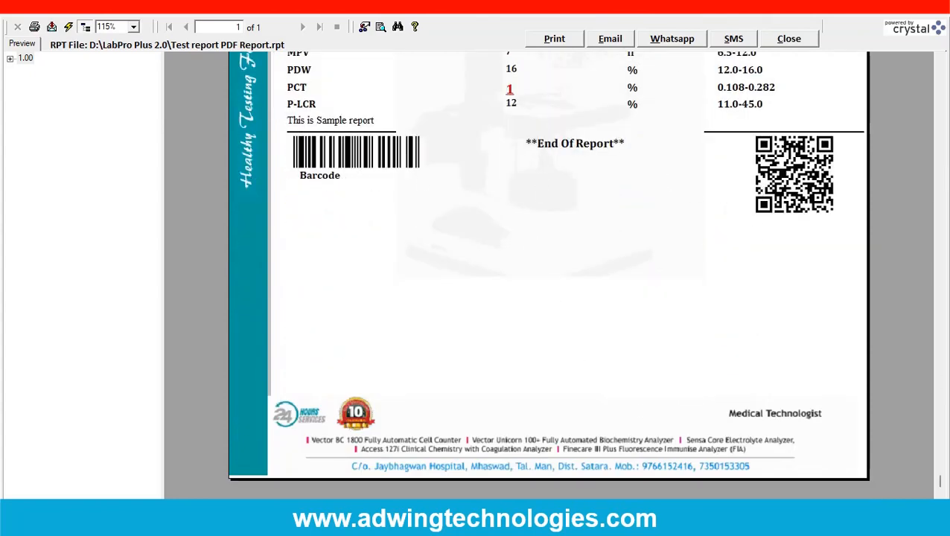
{"action": "scroll", "coordinate": [647, 419], "scroll_direction": "up", "scroll_amount": 10}
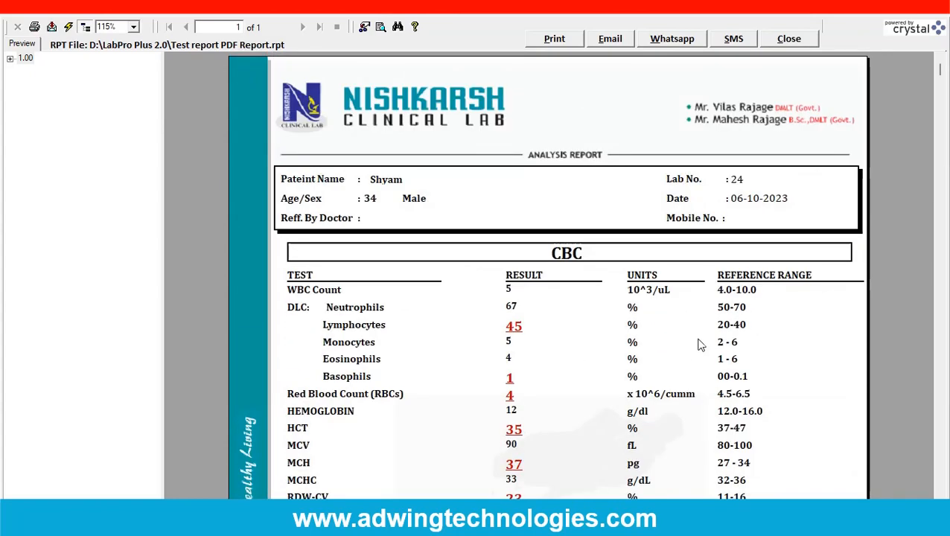
Try to send the report by WhatsApp to a phone number with country code, and close WhatsApp Web and the preview.
{"action": "left_click", "coordinate": [679, 46]}
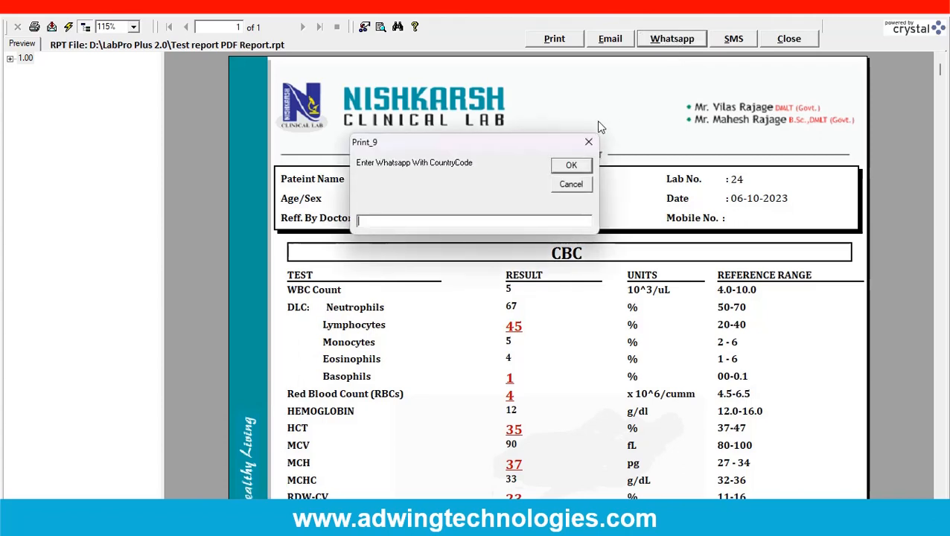
{"action": "left_click", "coordinate": [574, 165]}
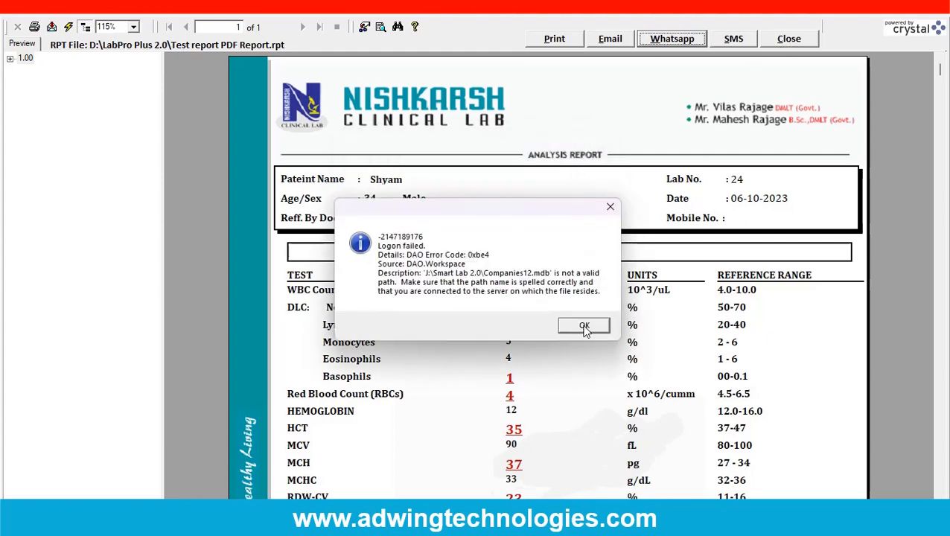
{"action": "left_click", "coordinate": [585, 327]}
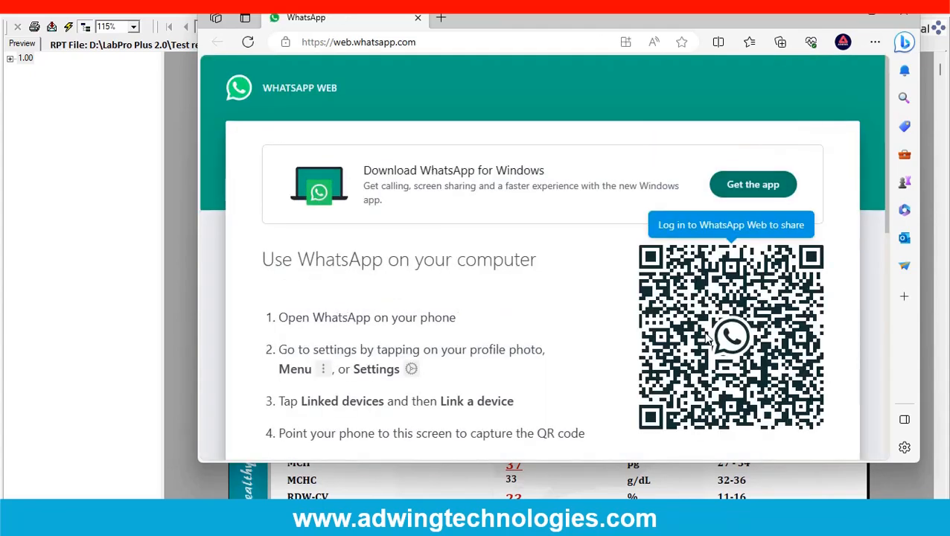
{"action": "left_click", "coordinate": [903, 14]}
{"action": "left_click", "coordinate": [790, 38]}
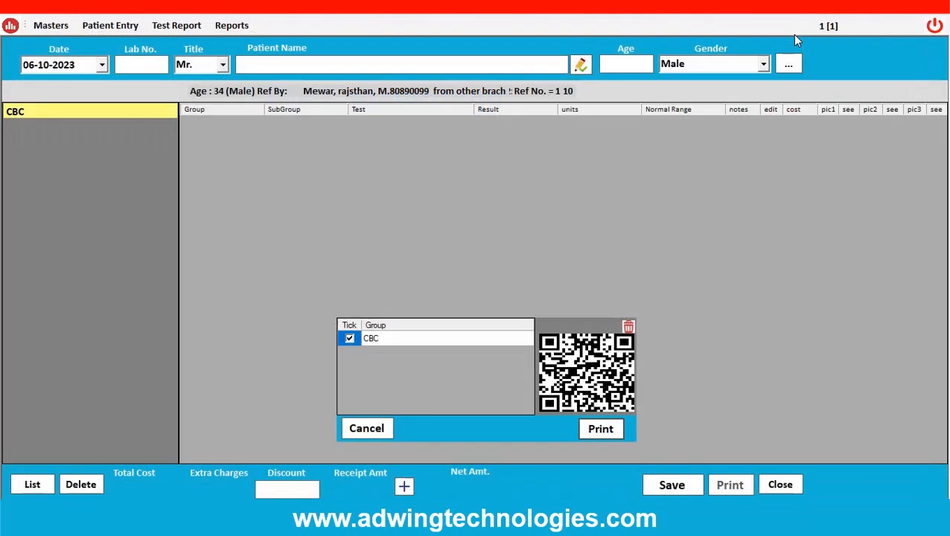
Close the test report entry and refresh the pending and complete report lists on the dashboard.
{"action": "left_click", "coordinate": [771, 485]}
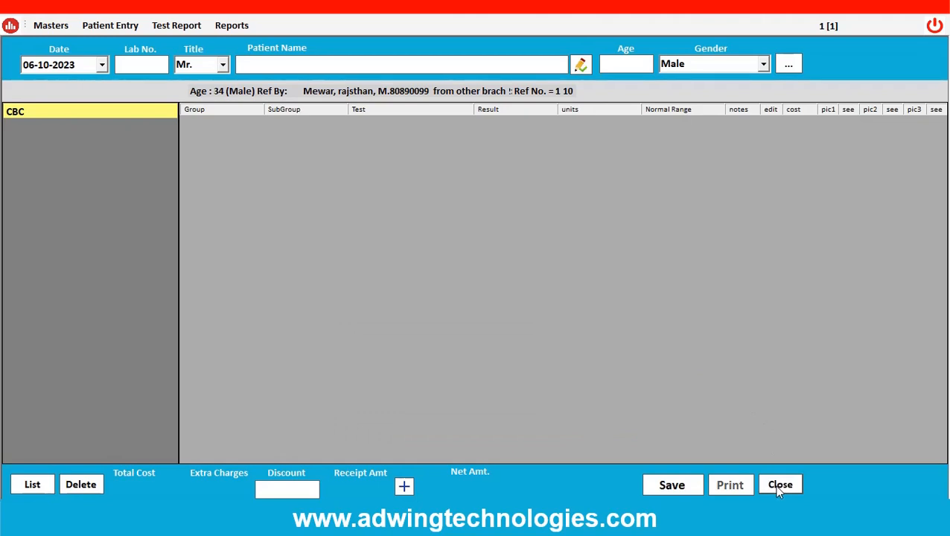
{"action": "left_click", "coordinate": [779, 486]}
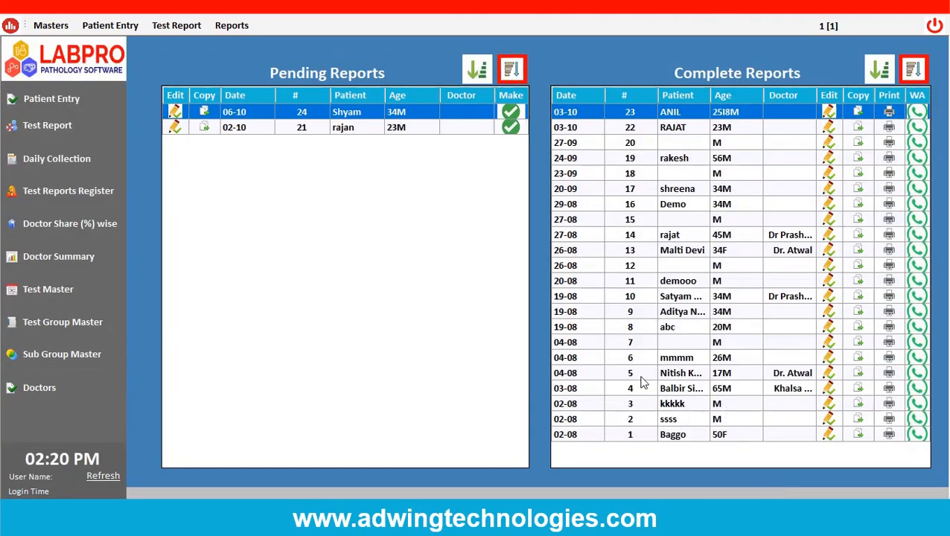
{"action": "left_click", "coordinate": [103, 478]}
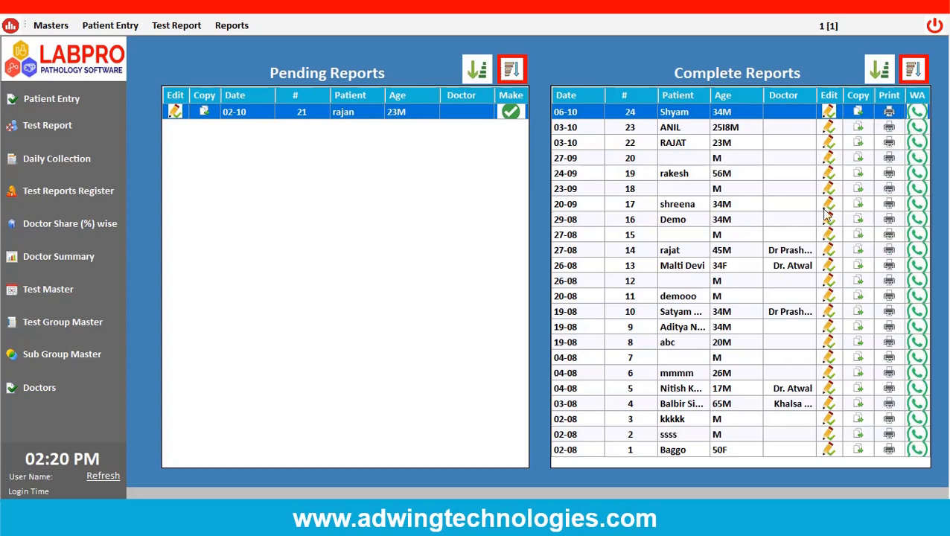
Set the HCT result to 38 in the completed 06-10 report, save it without printing, and close the entry.
{"action": "left_click", "coordinate": [829, 112]}
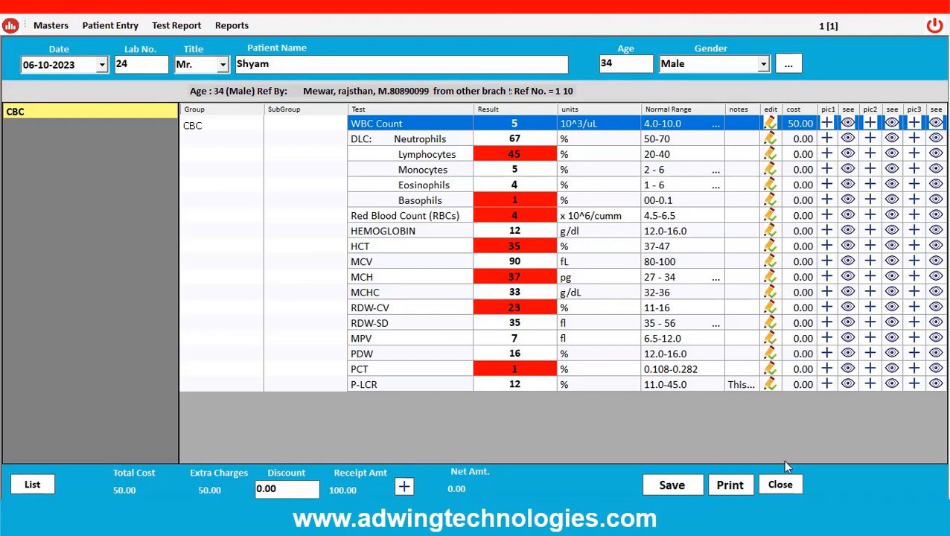
{"action": "left_click", "coordinate": [533, 252]}
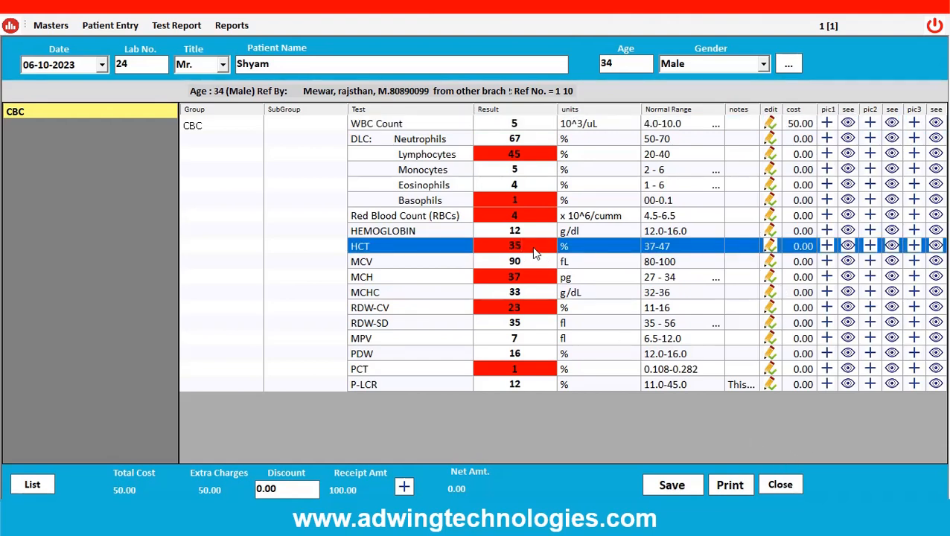
{"action": "type", "text": "3"}
{"action": "left_click", "coordinate": [654, 485]}
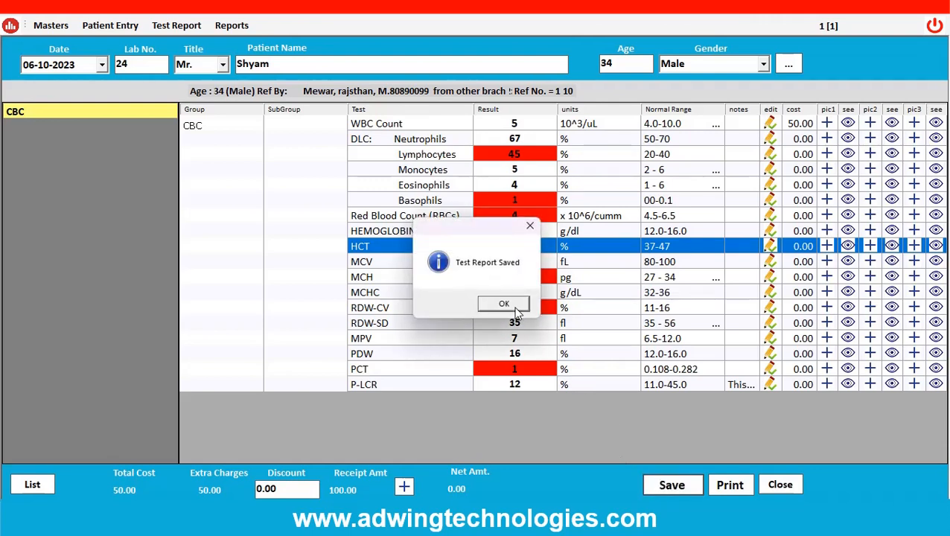
{"action": "left_click", "coordinate": [504, 305]}
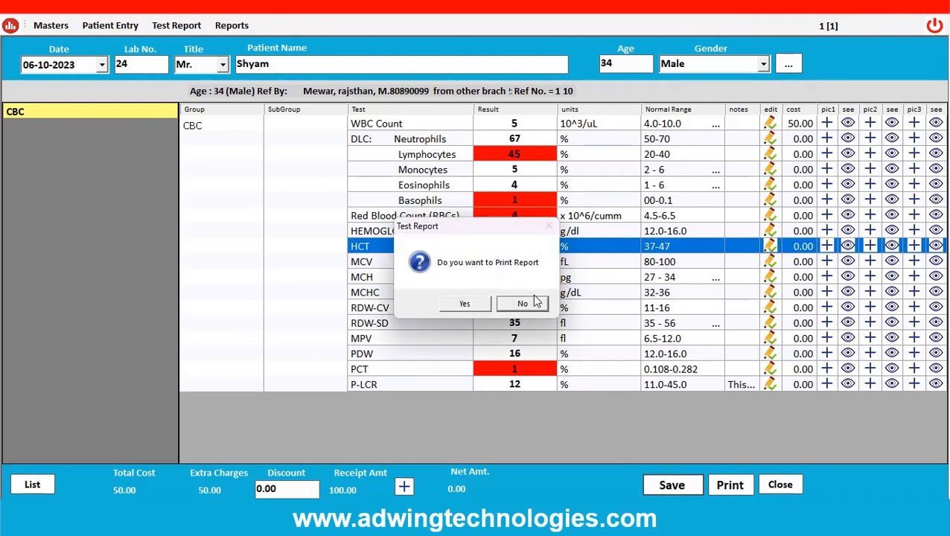
{"action": "left_click", "coordinate": [522, 304]}
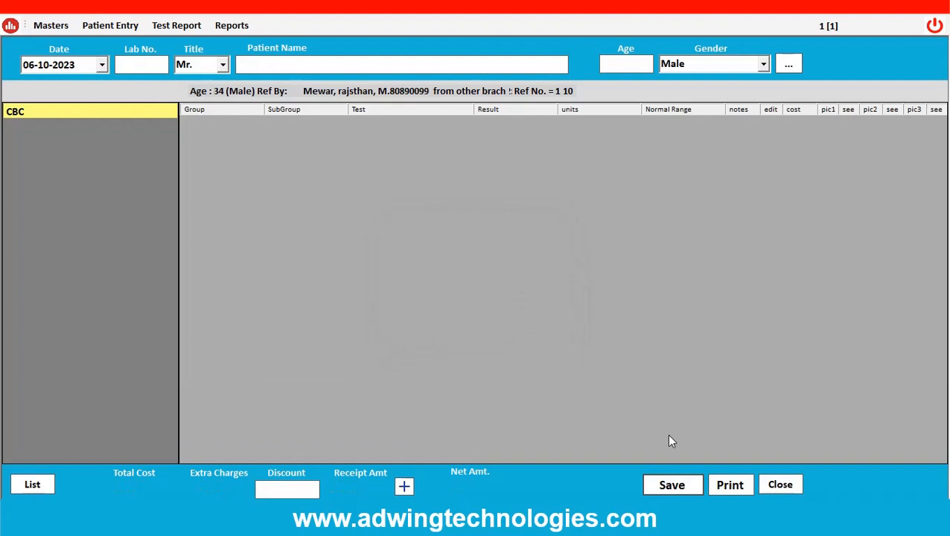
{"action": "left_click", "coordinate": [774, 484]}
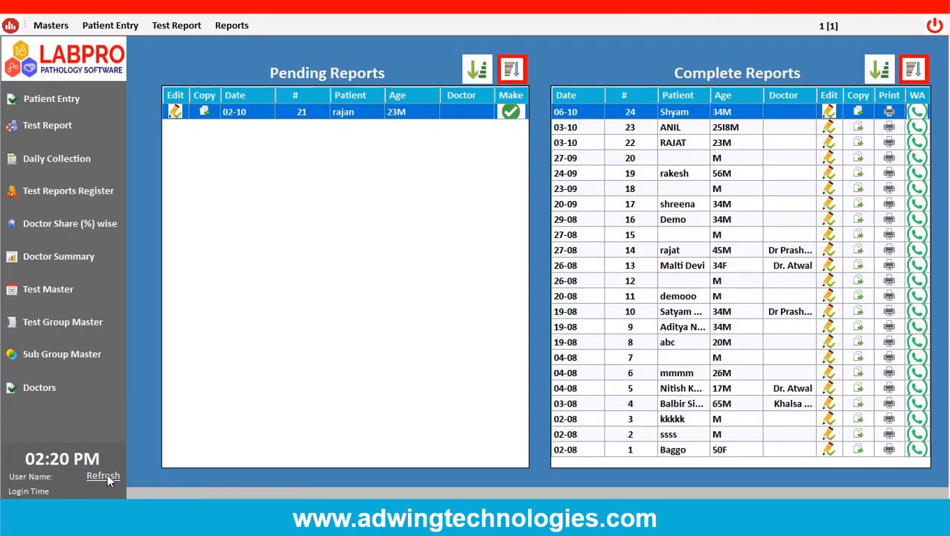
Preview the completed 06-10 report from the dashboard in the A4 Report format and close the preview.
{"action": "left_click", "coordinate": [889, 111]}
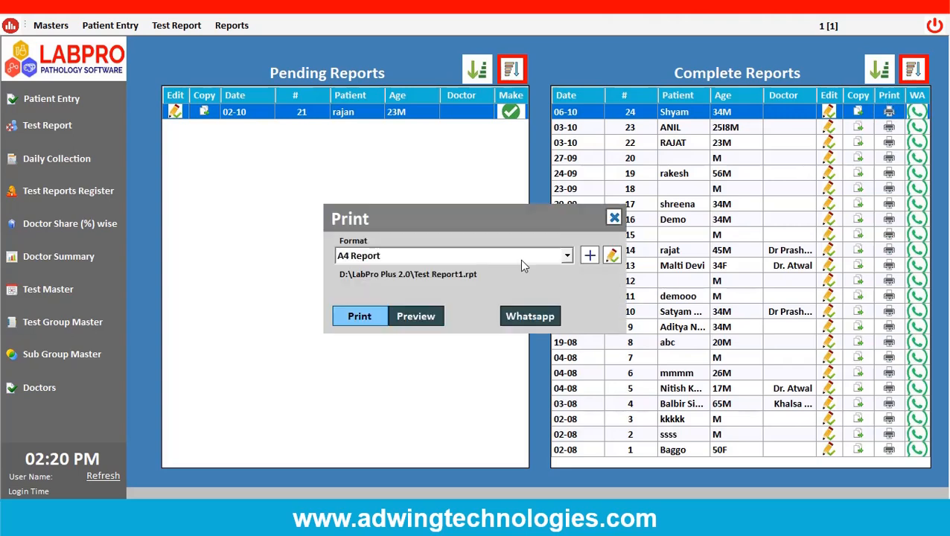
{"action": "left_click", "coordinate": [438, 321]}
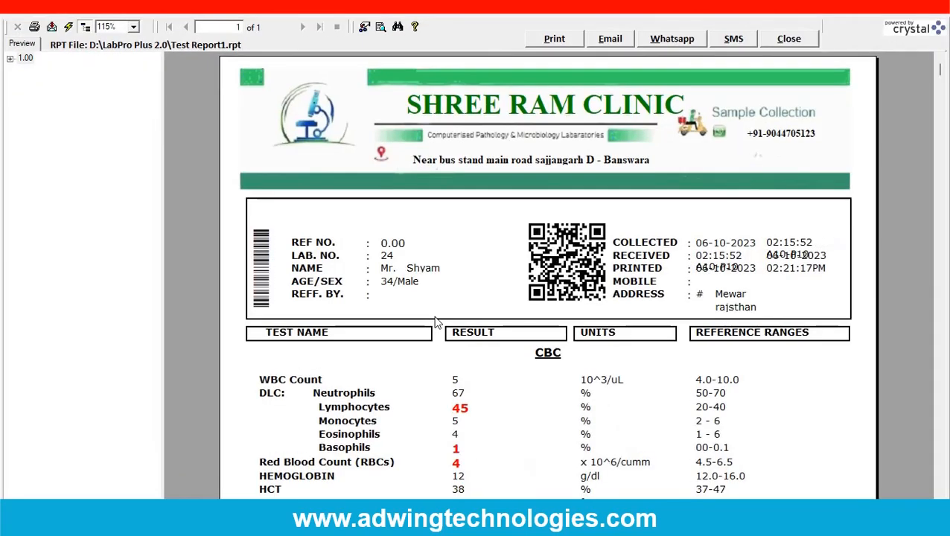
{"action": "left_click", "coordinate": [789, 37]}
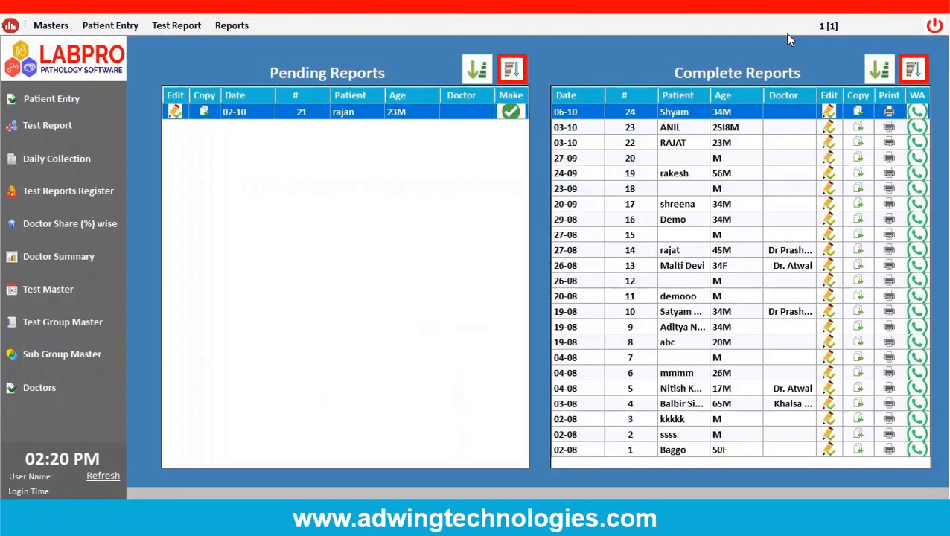
Open the WhatsApp option for the completed 06-10 report, preview it in the With Header format, and close the preview.
{"action": "left_click", "coordinate": [917, 112]}
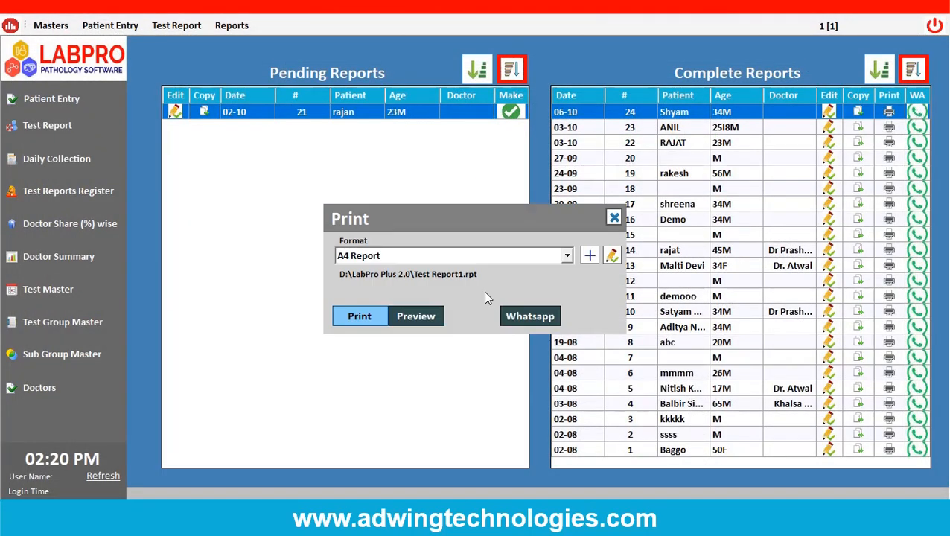
{"action": "left_click", "coordinate": [506, 262]}
{"action": "left_click", "coordinate": [444, 294]}
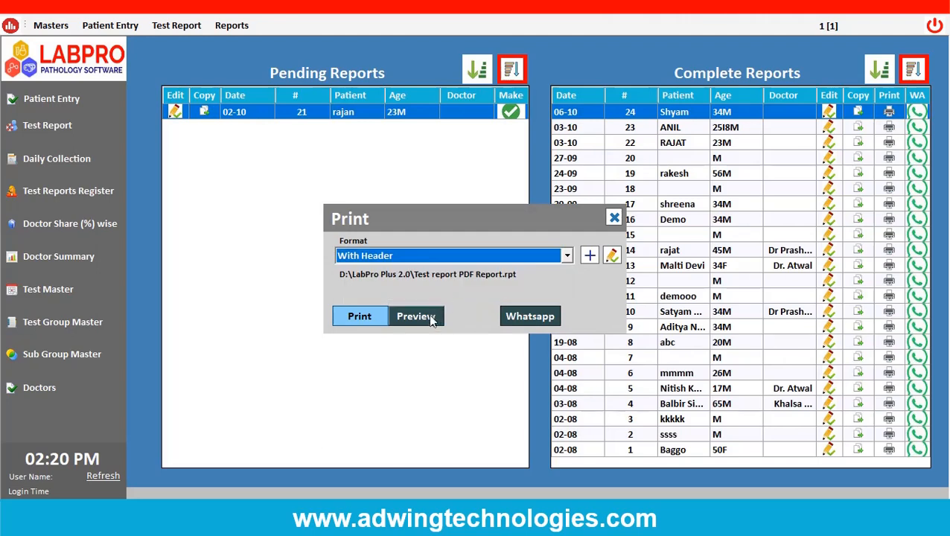
{"action": "left_click", "coordinate": [430, 321]}
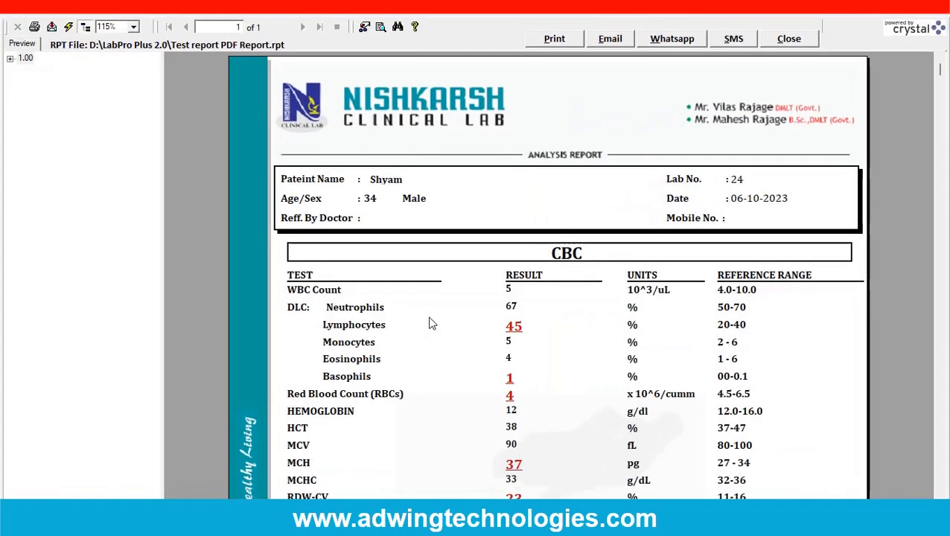
{"action": "left_click", "coordinate": [810, 35]}
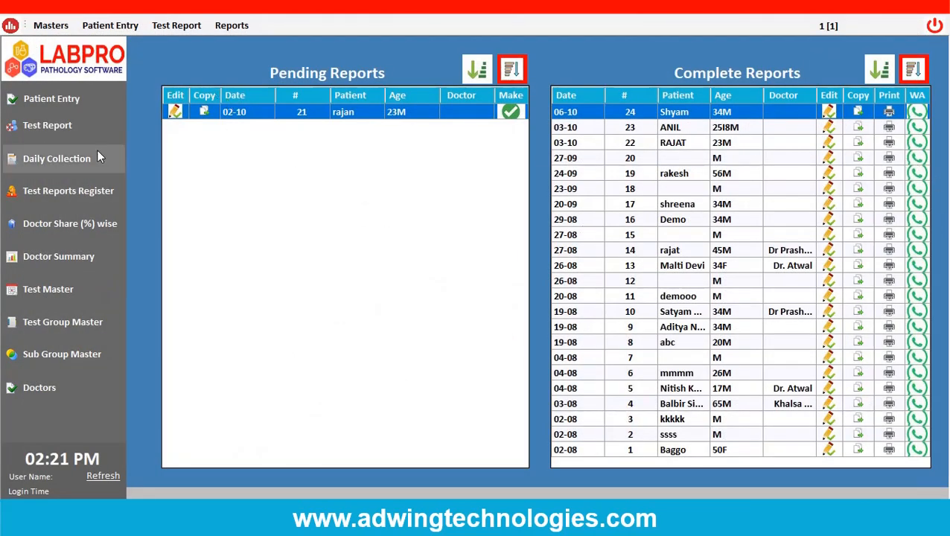
List the pending and the complete test reports for 06-10-2023.
{"action": "left_click", "coordinate": [58, 128]}
{"action": "left_click", "coordinate": [525, 66]}
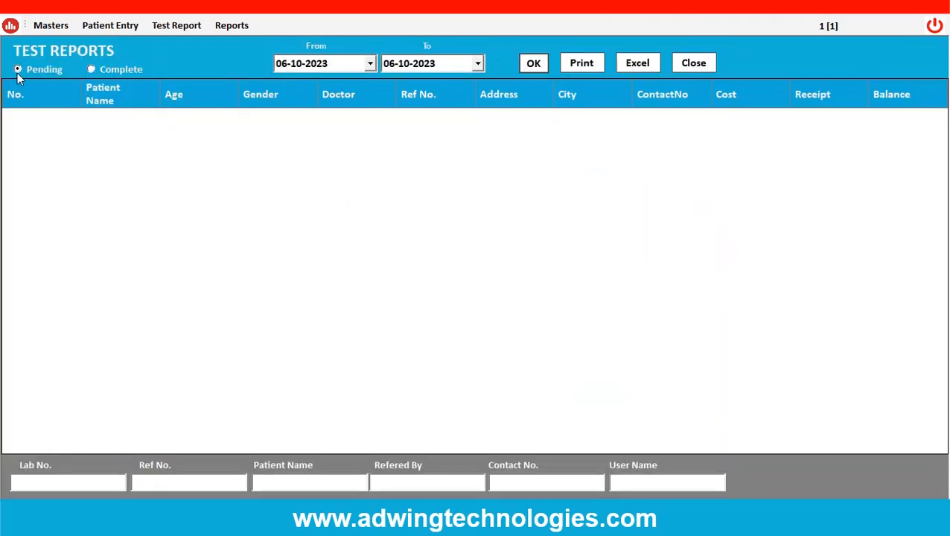
{"action": "left_click", "coordinate": [92, 69]}
{"action": "left_click", "coordinate": [537, 66]}
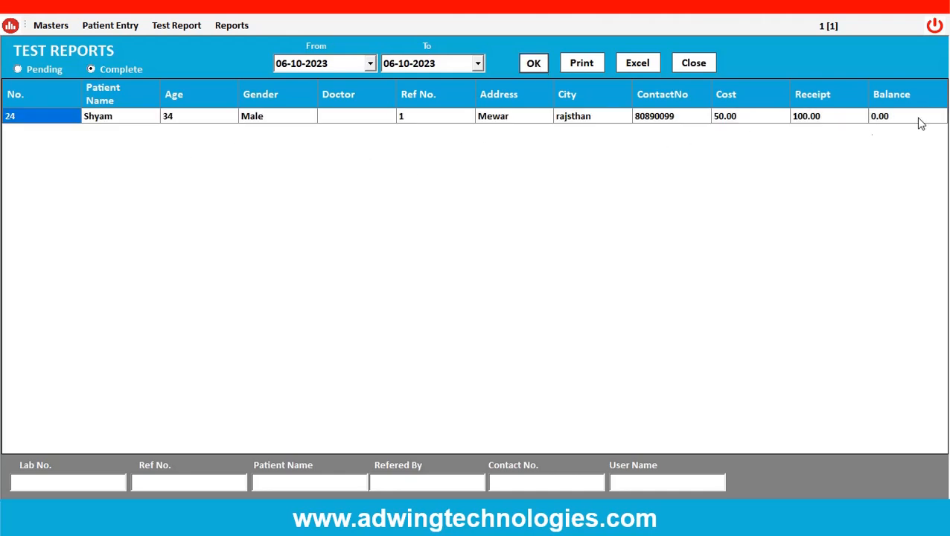
Try to print the list of complete test reports and close the Test Reports screen.
{"action": "left_click", "coordinate": [578, 66]}
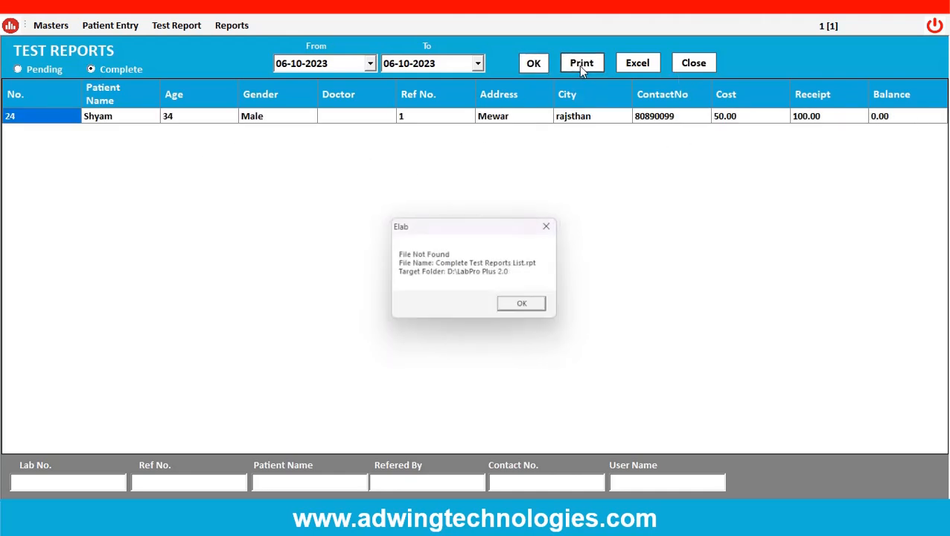
{"action": "left_click", "coordinate": [527, 308]}
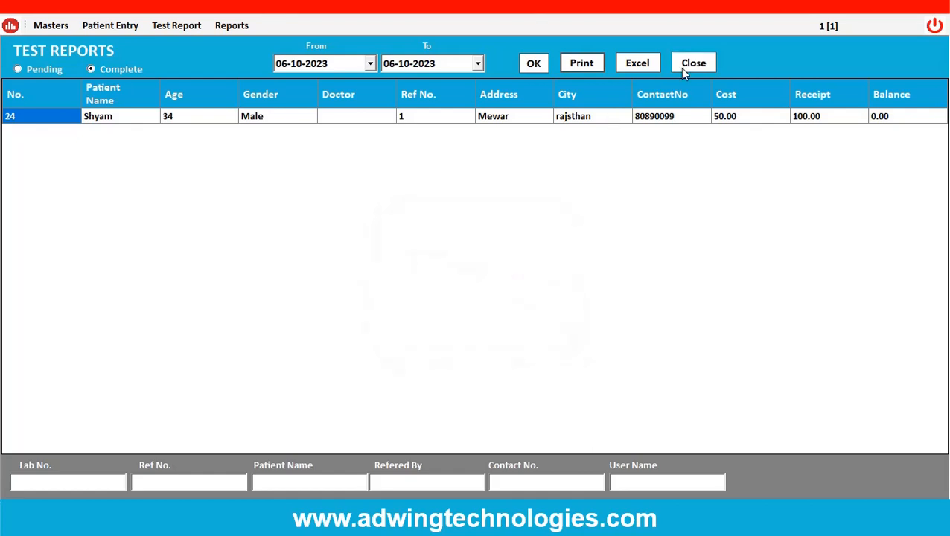
{"action": "left_click", "coordinate": [686, 63]}
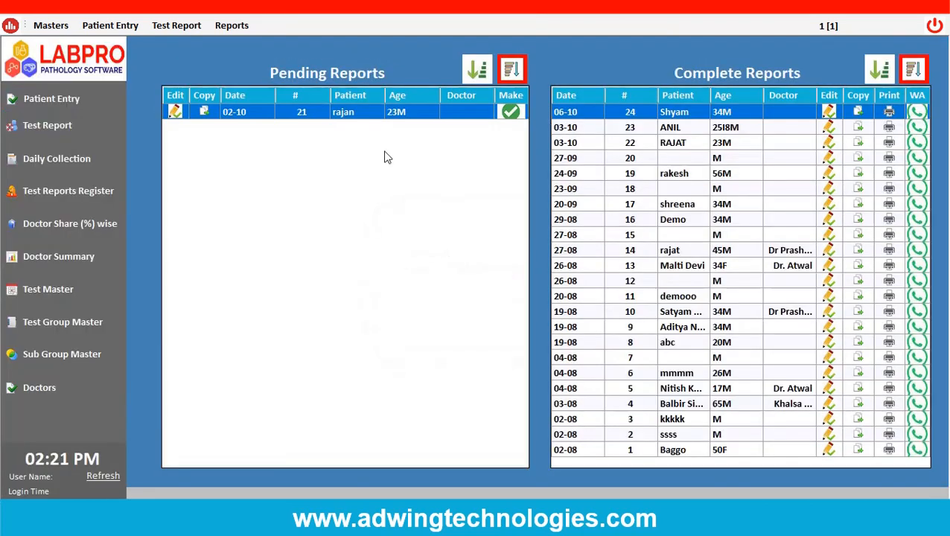
View the Daily Collection Report for 06-10-2023 and close it.
{"action": "left_click", "coordinate": [55, 161]}
{"action": "left_click", "coordinate": [534, 63]}
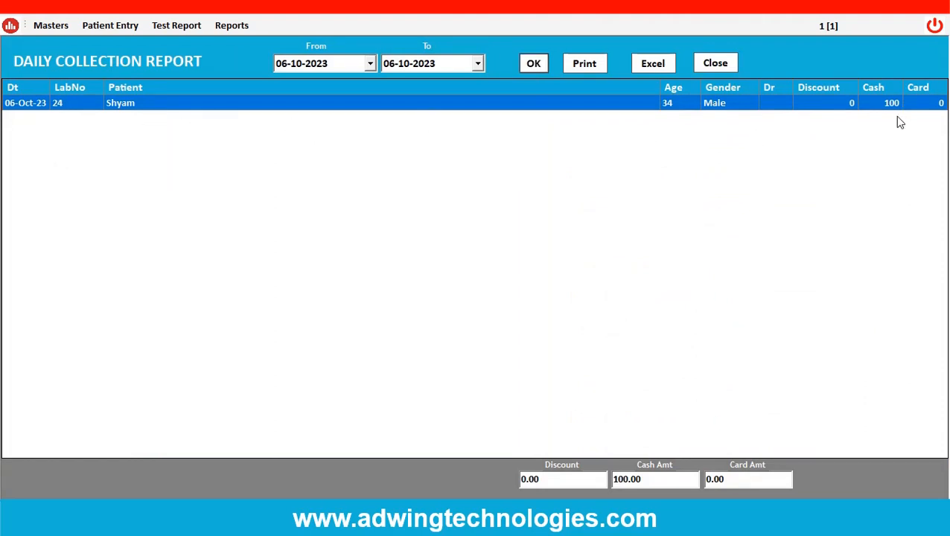
{"action": "left_click", "coordinate": [721, 68]}
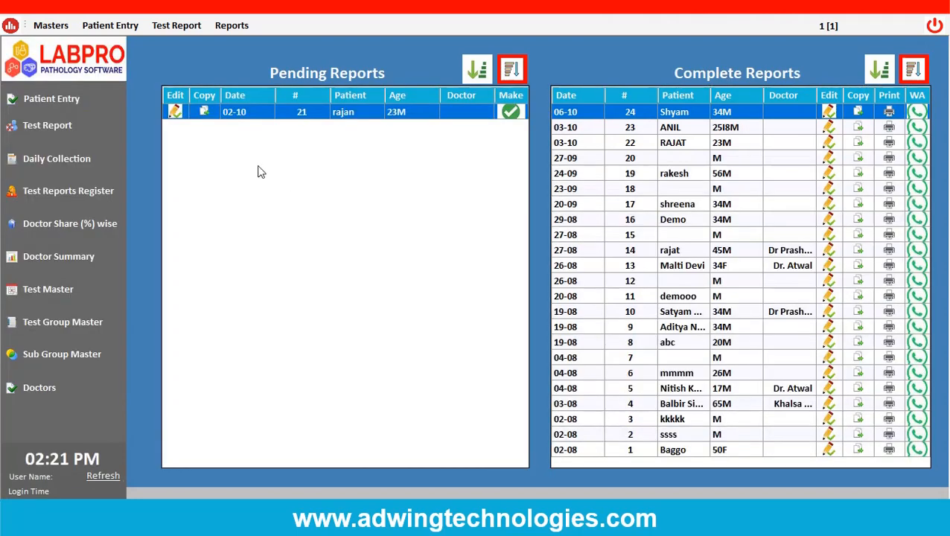
List the complete reports for 06-10-2023 in the Test Reports Register, try to print the list, and close the register.
{"action": "left_click", "coordinate": [90, 195]}
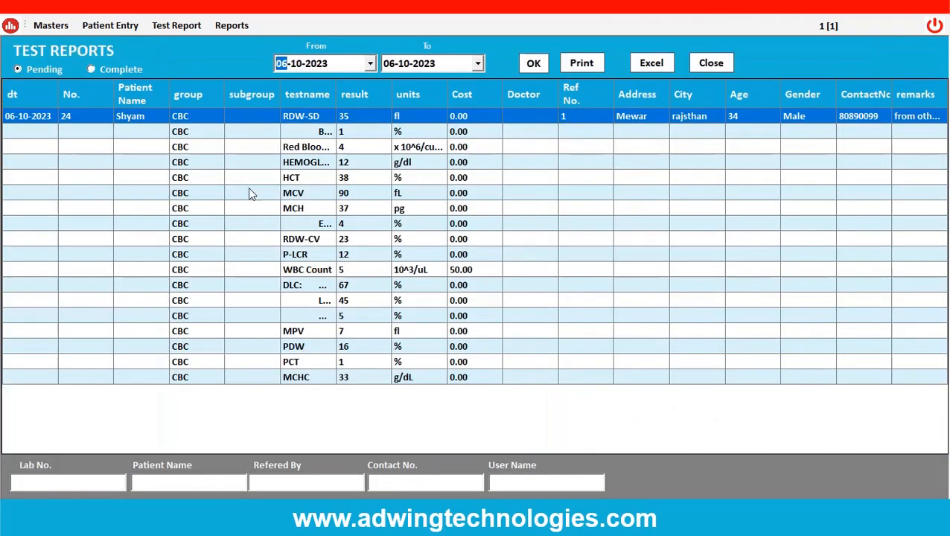
{"action": "left_click", "coordinate": [92, 69]}
{"action": "left_click", "coordinate": [532, 65]}
{"action": "left_click", "coordinate": [589, 68]}
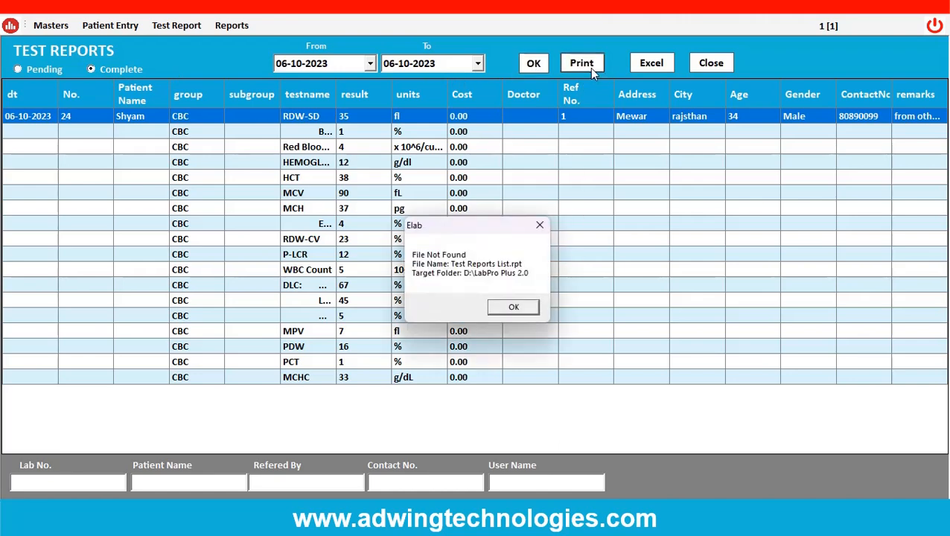
{"action": "left_click", "coordinate": [506, 311]}
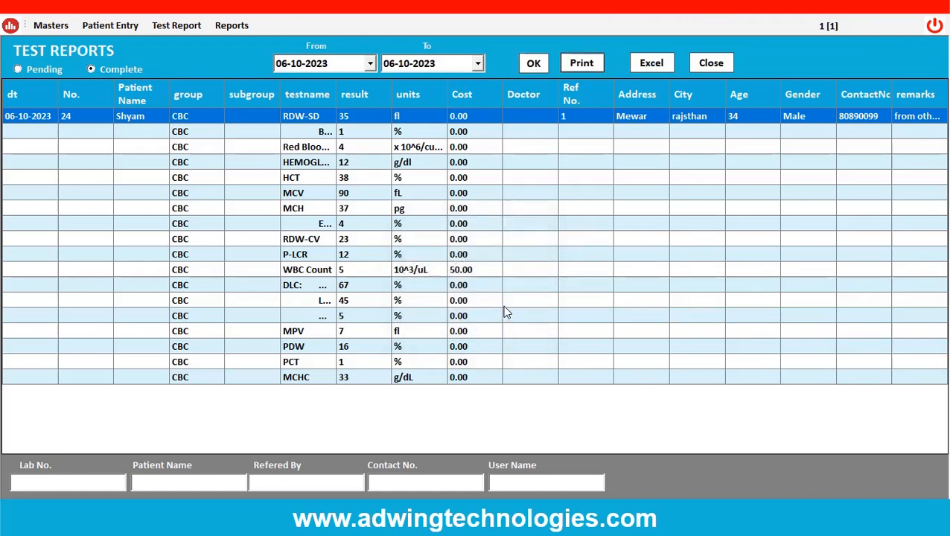
{"action": "left_click", "coordinate": [711, 65]}
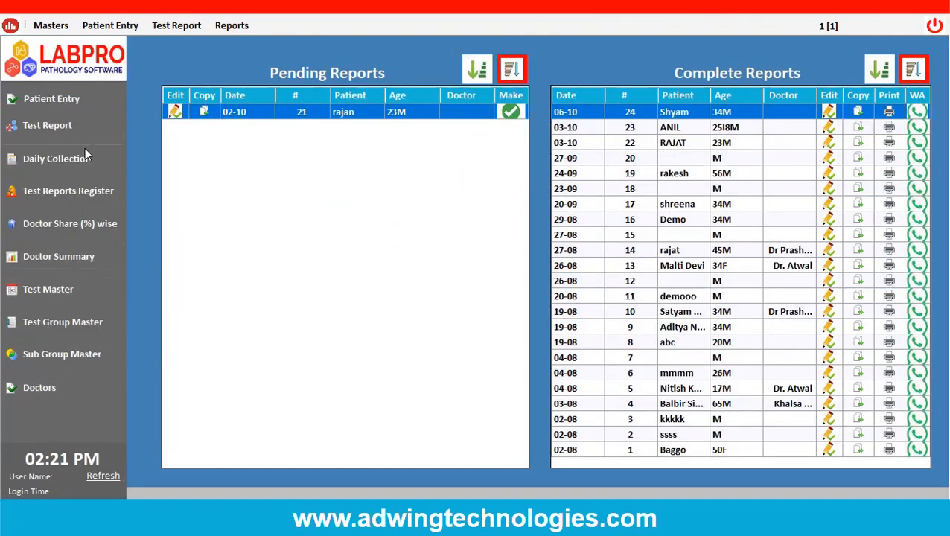
List the pending test reports for 06-10-2023, close the Test Reports screen and reopen it.
{"action": "left_click", "coordinate": [176, 27]}
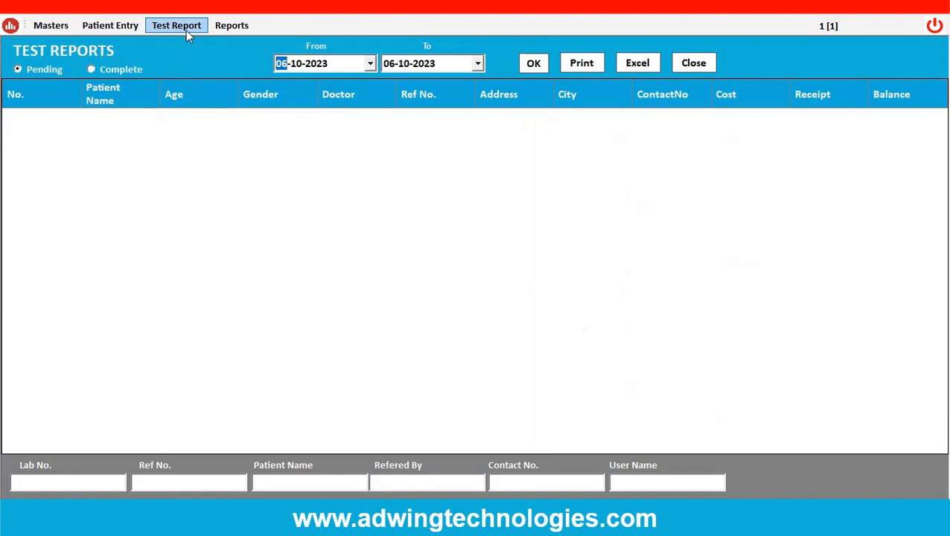
{"action": "left_click", "coordinate": [530, 66]}
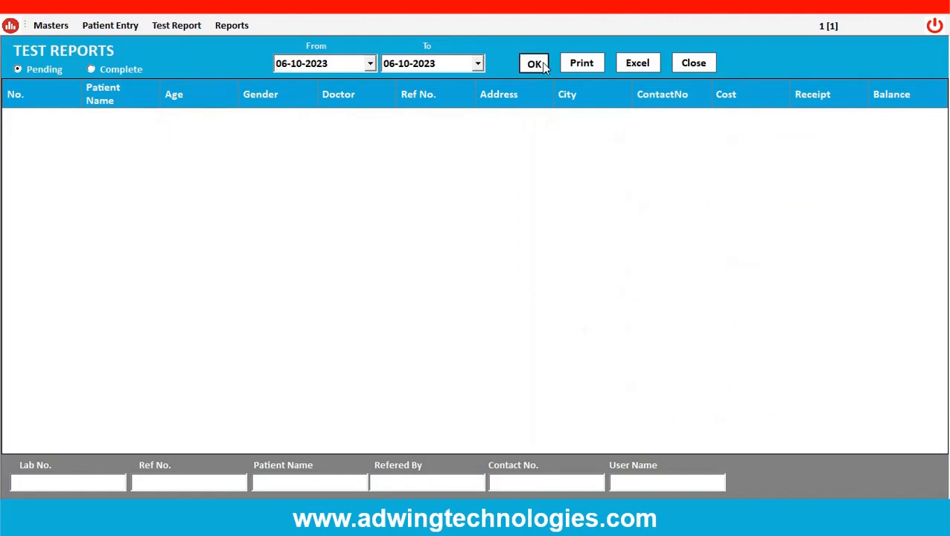
{"action": "left_click", "coordinate": [689, 64]}
{"action": "left_click", "coordinate": [179, 28]}
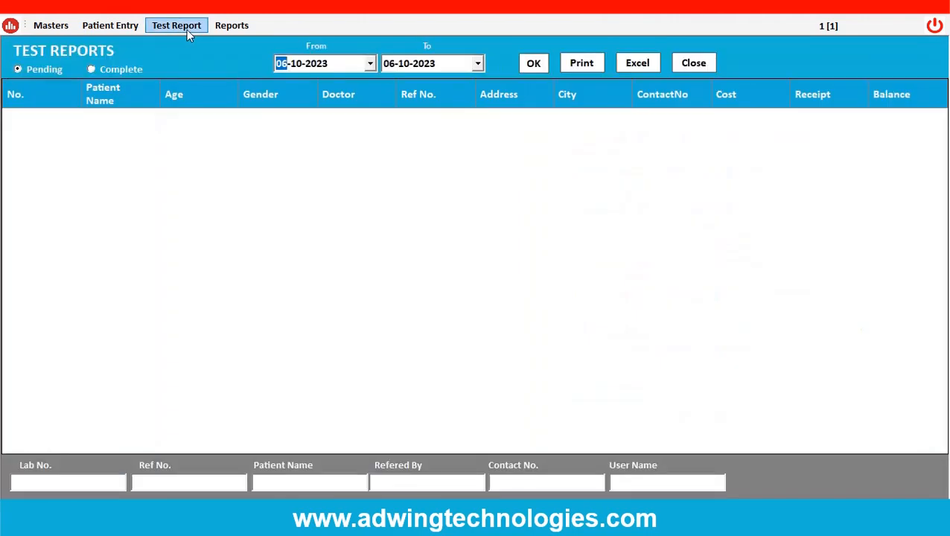
Generate the Hospital Report for 06-10-2023.
{"action": "left_click", "coordinate": [233, 28]}
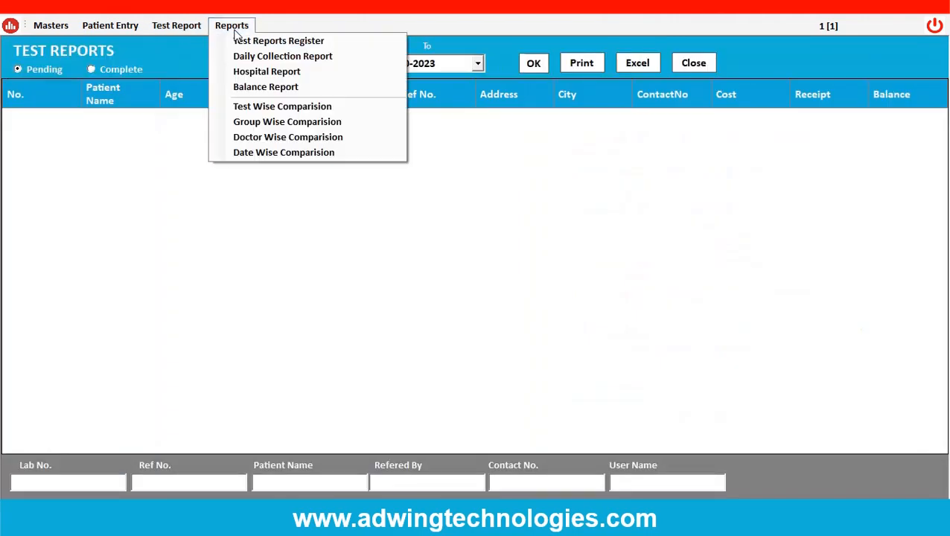
{"action": "left_click", "coordinate": [275, 75]}
{"action": "left_click", "coordinate": [534, 64]}
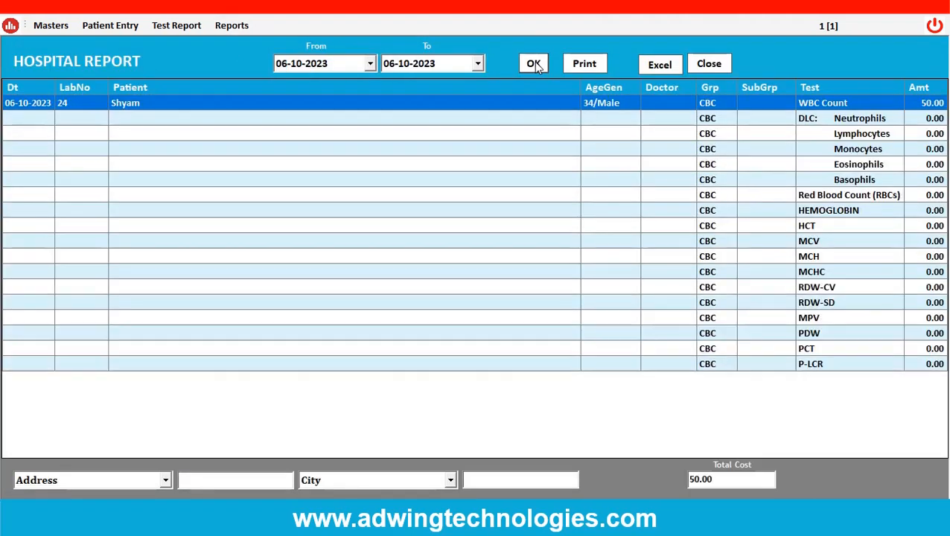
Open the Hospital Report's print preview, examine its test rows and Cost column, and close the preview and the report.
{"action": "left_click", "coordinate": [576, 65]}
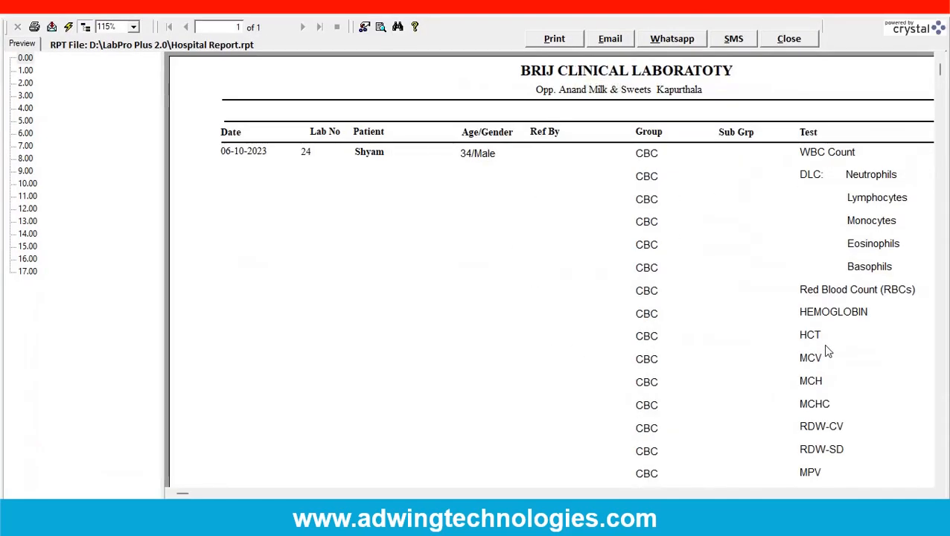
{"action": "scroll", "coordinate": [188, 93], "scroll_direction": "down", "scroll_amount": 3}
{"action": "scroll", "coordinate": [509, 286], "scroll_direction": "up", "scroll_amount": 3}
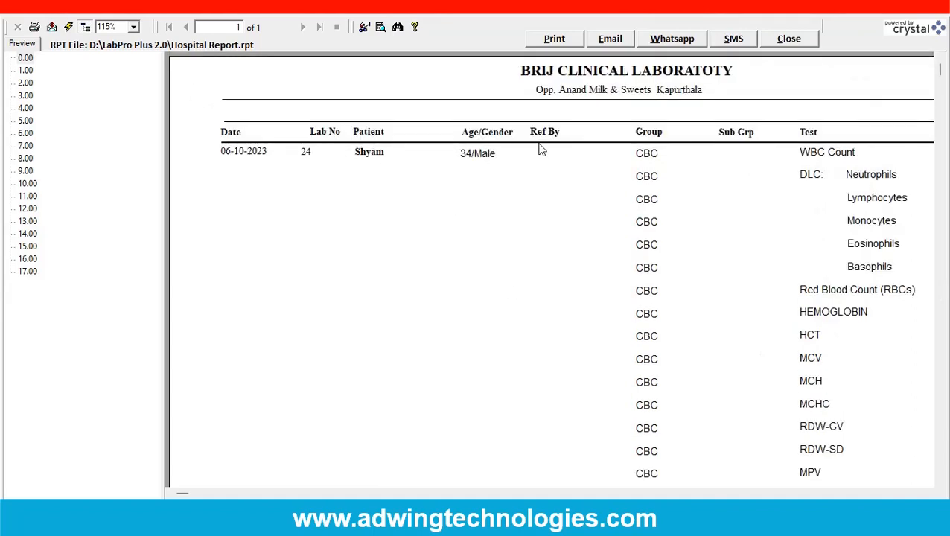
{"action": "scroll", "coordinate": [804, 246], "scroll_direction": "down", "scroll_amount": 3}
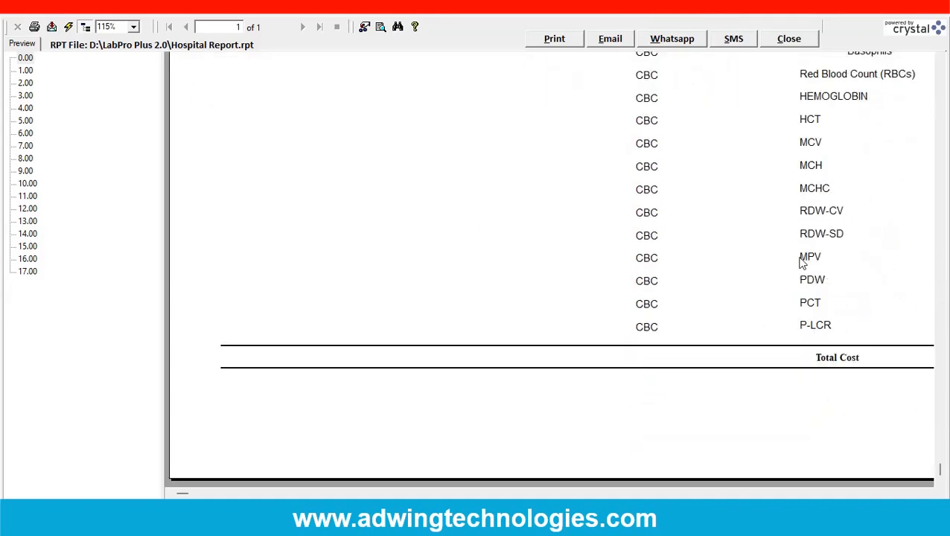
{"action": "scroll", "coordinate": [795, 279], "scroll_direction": "up", "scroll_amount": 3}
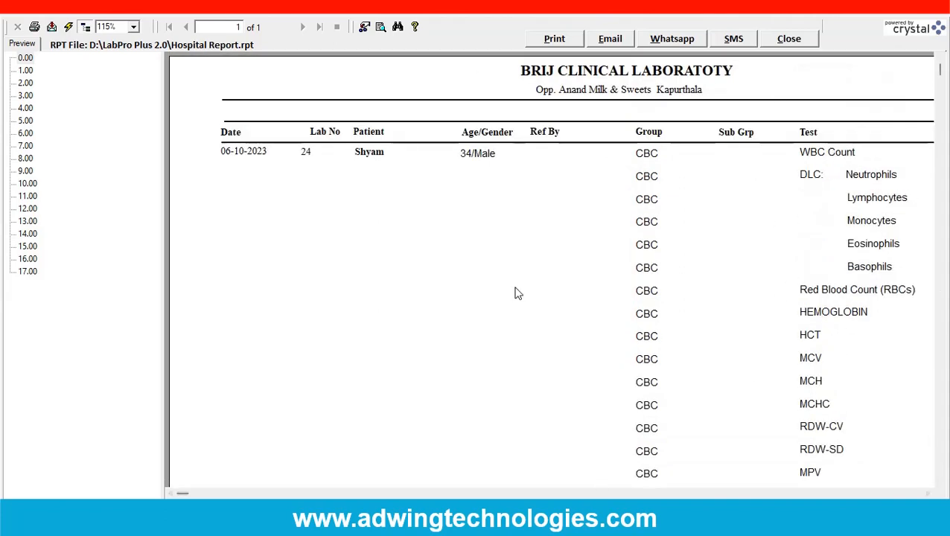
{"action": "left_click_drag", "start_coordinate": [187, 494], "coordinate": [772, 493]}
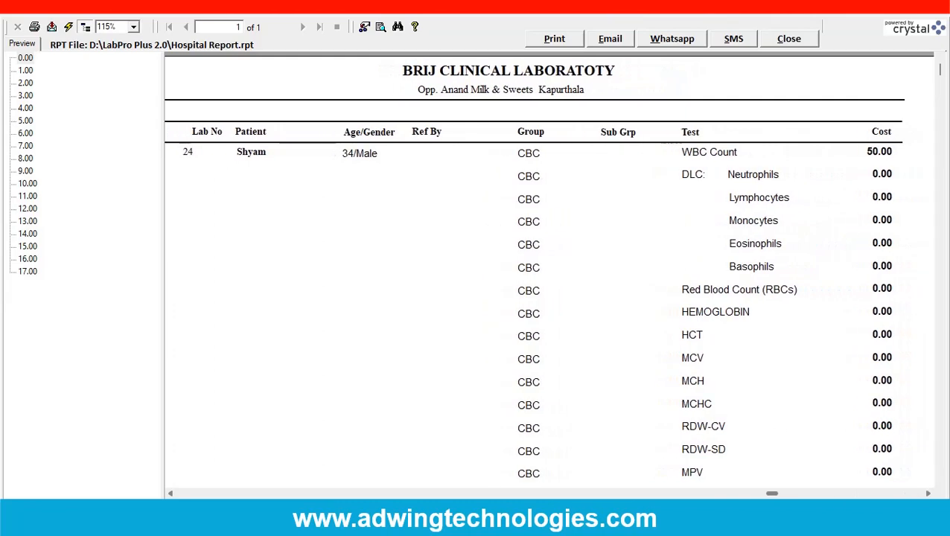
{"action": "left_click", "coordinate": [782, 39]}
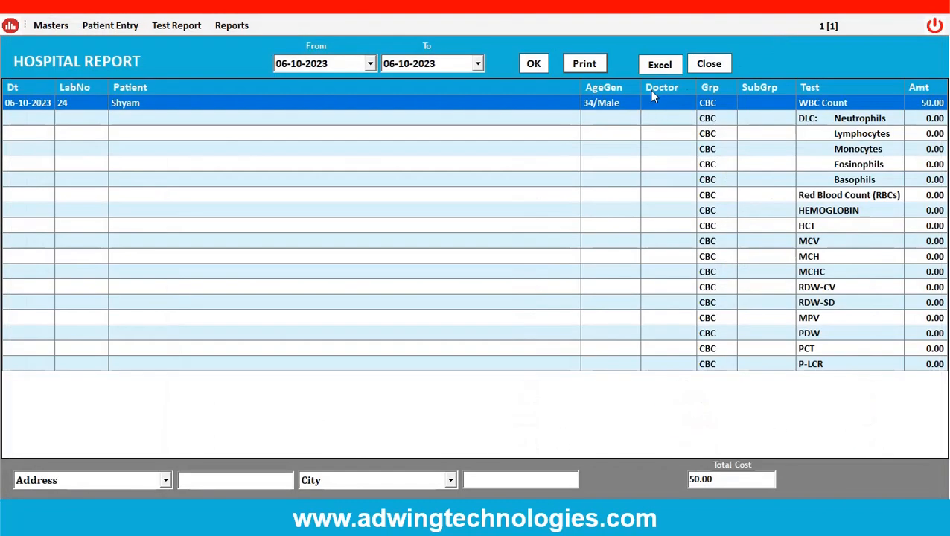
{"action": "left_click", "coordinate": [707, 65]}
Generate the Doctor Wise Comparision for 06-10-2023.
{"action": "left_click", "coordinate": [231, 25]}
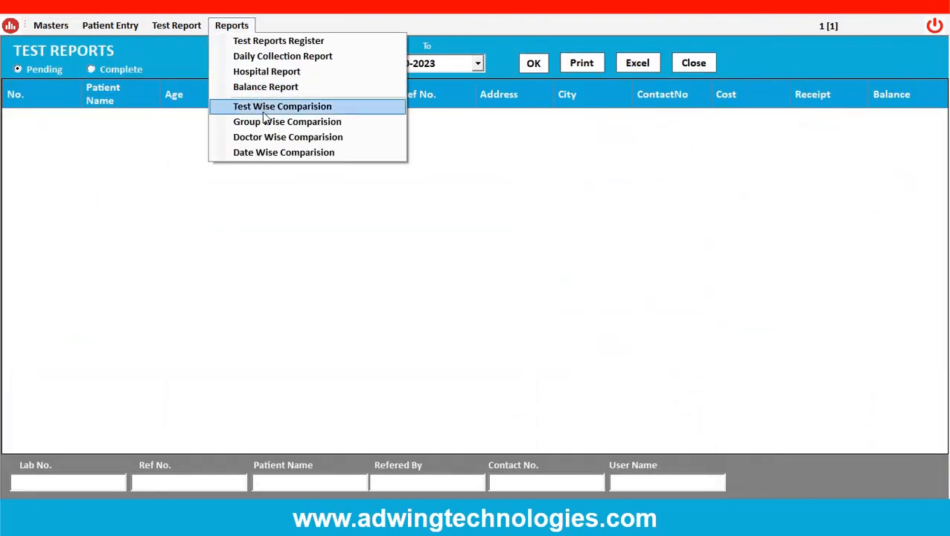
{"action": "left_click", "coordinate": [257, 138]}
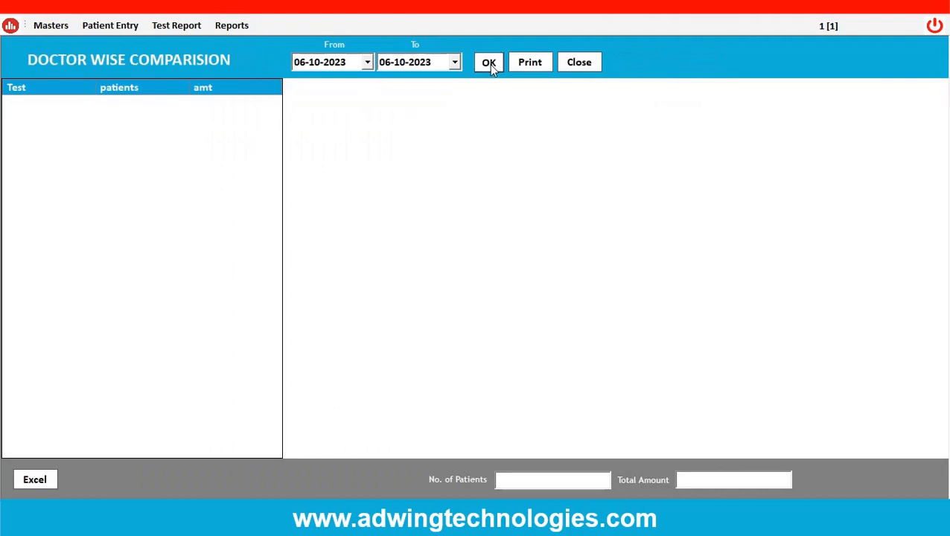
{"action": "left_click", "coordinate": [489, 63]}
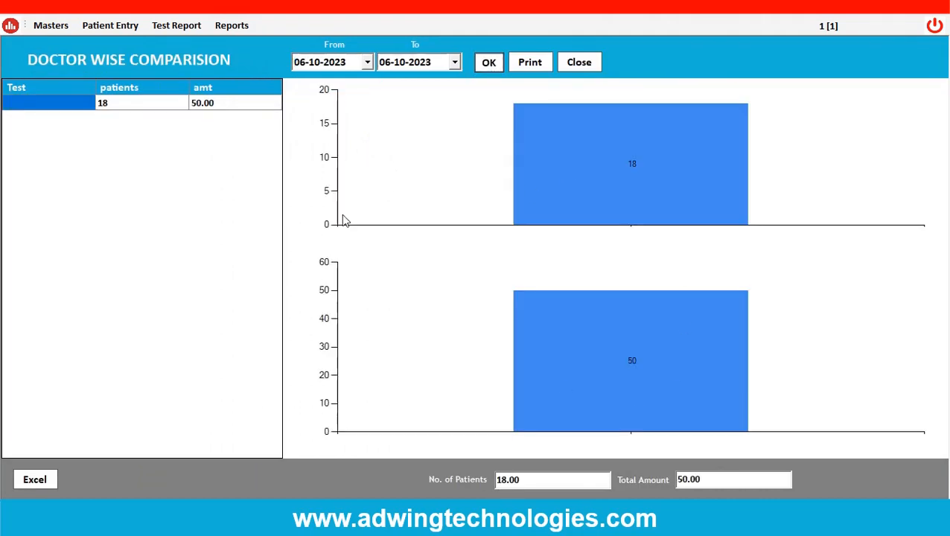
Set the comparison's From date to 04-06-2023, regenerate it, and select the patient count of the row without a doctor.
{"action": "left_click", "coordinate": [367, 64]}
{"action": "left_click", "coordinate": [305, 88]}
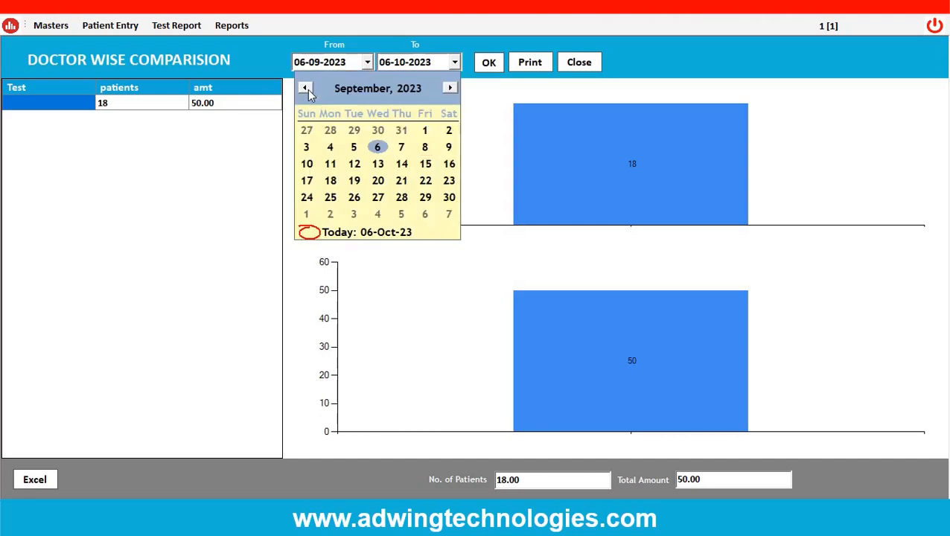
{"action": "left_click", "coordinate": [305, 88]}
{"action": "left_click", "coordinate": [304, 88]}
{"action": "left_click", "coordinate": [305, 88]}
{"action": "left_click", "coordinate": [307, 148]}
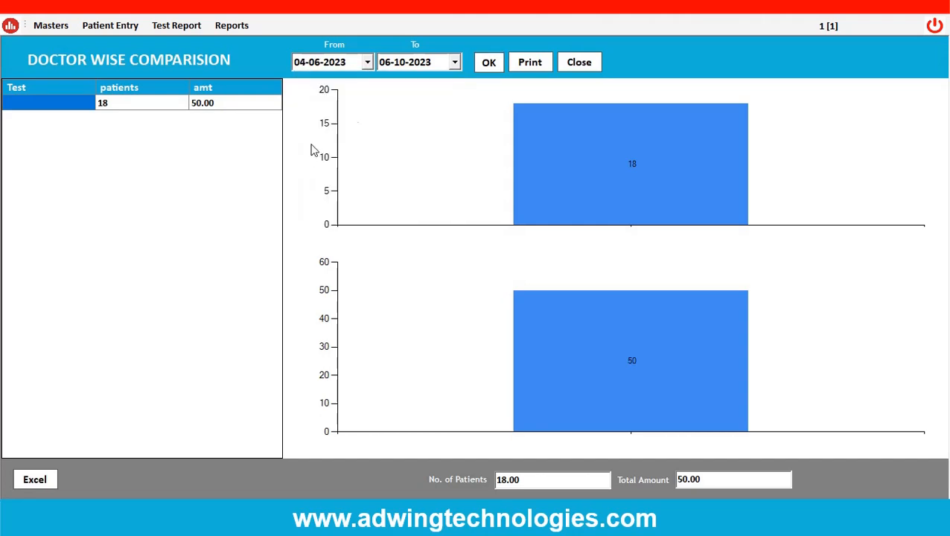
{"action": "left_click", "coordinate": [491, 64]}
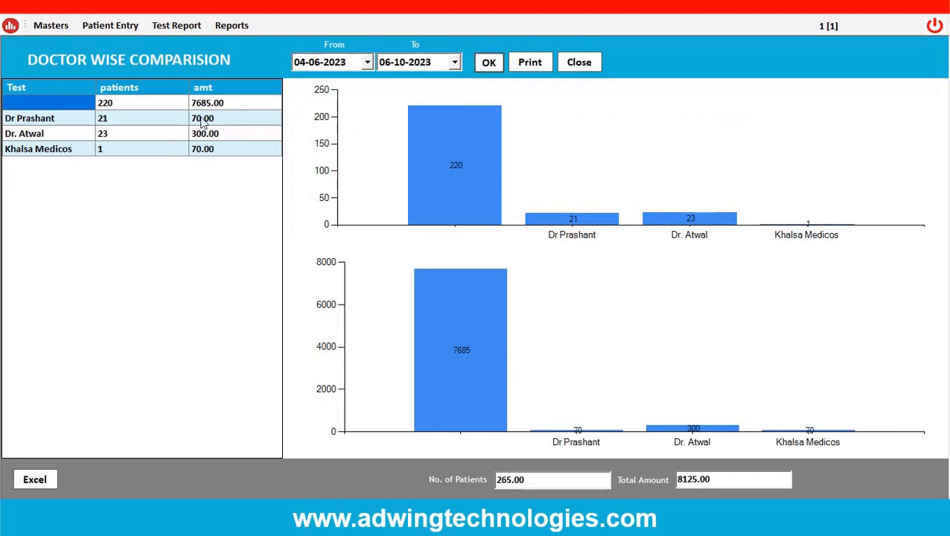
{"action": "left_click", "coordinate": [114, 108]}
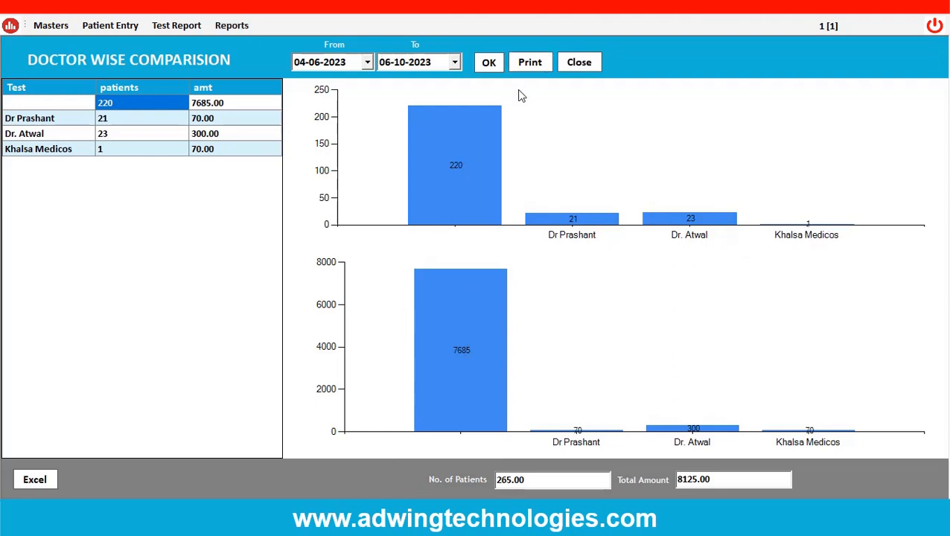
Try to print the Doctor Wise Comparision and close its screen.
{"action": "left_click", "coordinate": [526, 65]}
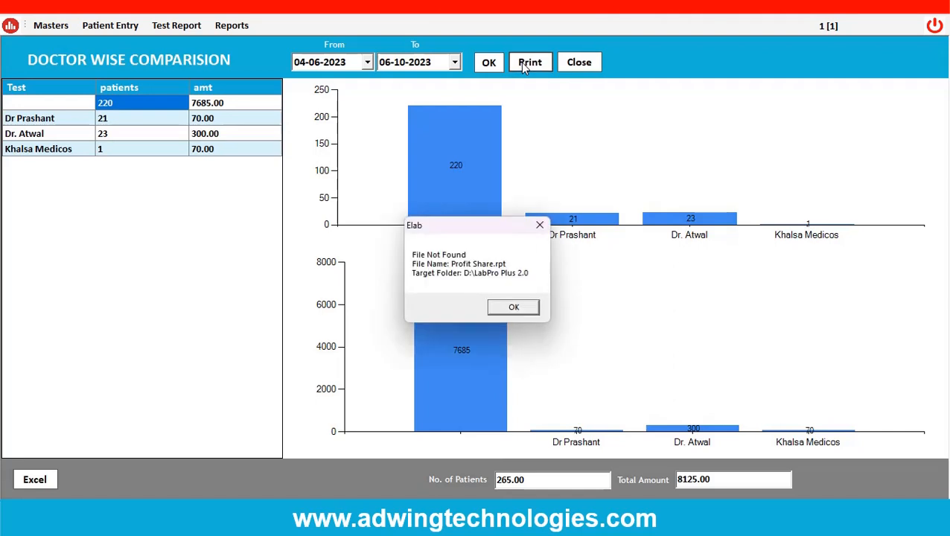
{"action": "left_click", "coordinate": [513, 307]}
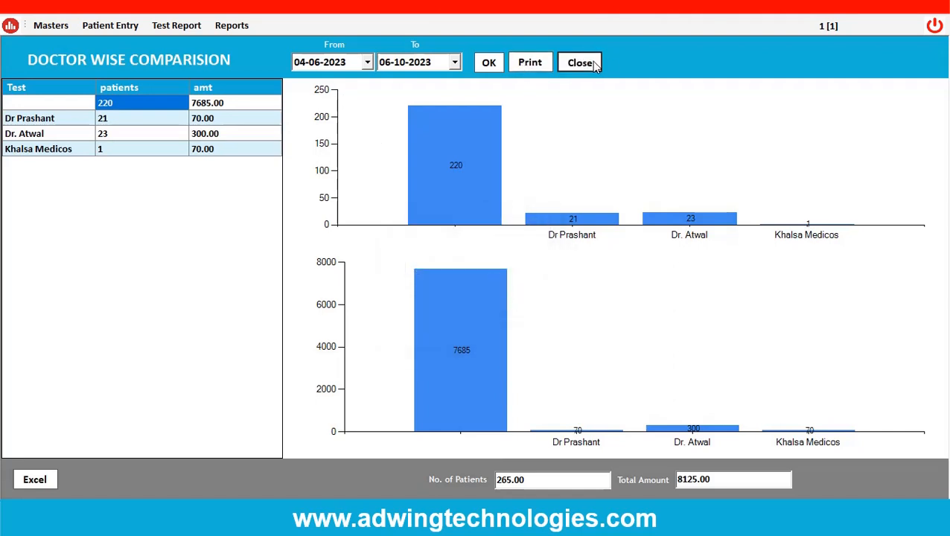
{"action": "left_click", "coordinate": [588, 62]}
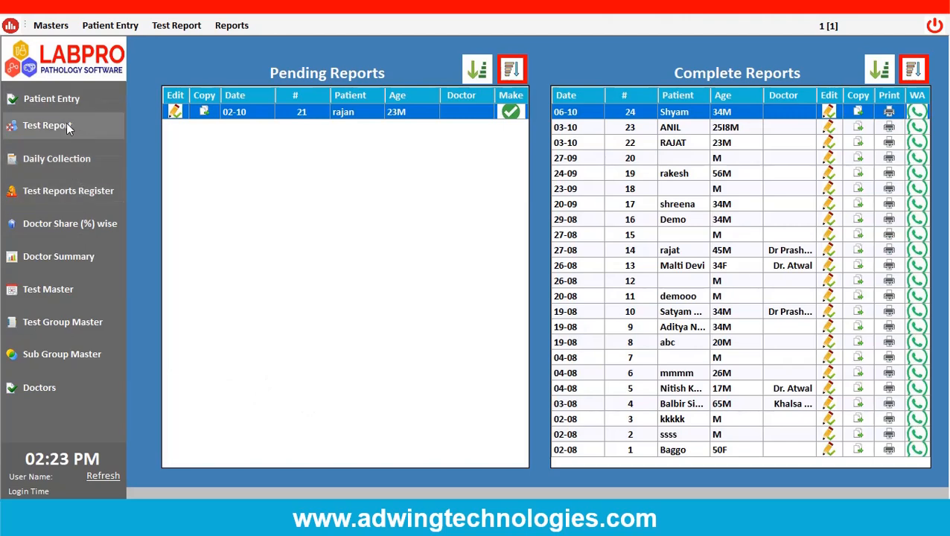
Open the Test Master's list of tests and browse the CBC and haematology profile entries.
{"action": "left_click", "coordinate": [41, 287]}
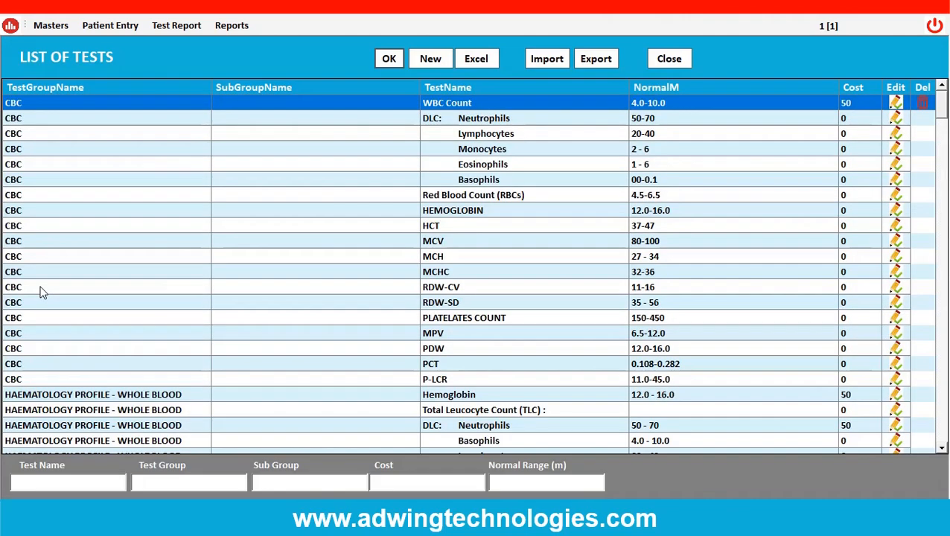
{"action": "scroll", "coordinate": [290, 341], "scroll_direction": "down", "scroll_amount": 3}
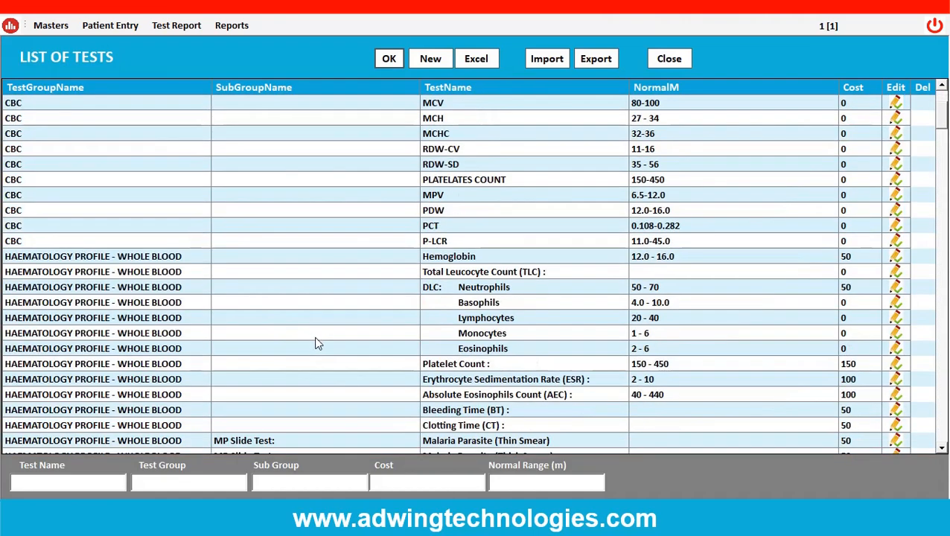
{"action": "scroll", "coordinate": [318, 343], "scroll_direction": "up", "scroll_amount": 3}
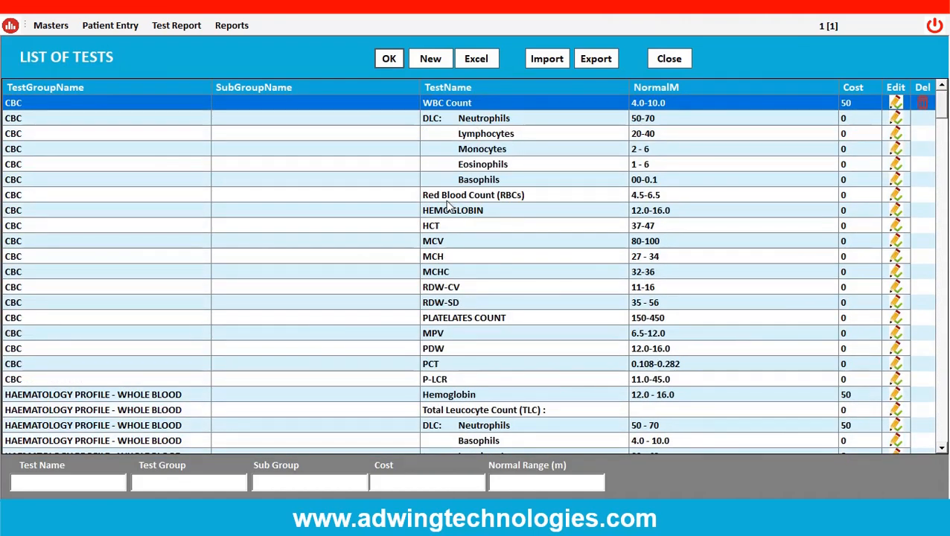
View the Red Blood Count (RBCs) test's master record, and close the record and the list of tests.
{"action": "double_click", "coordinate": [448, 201]}
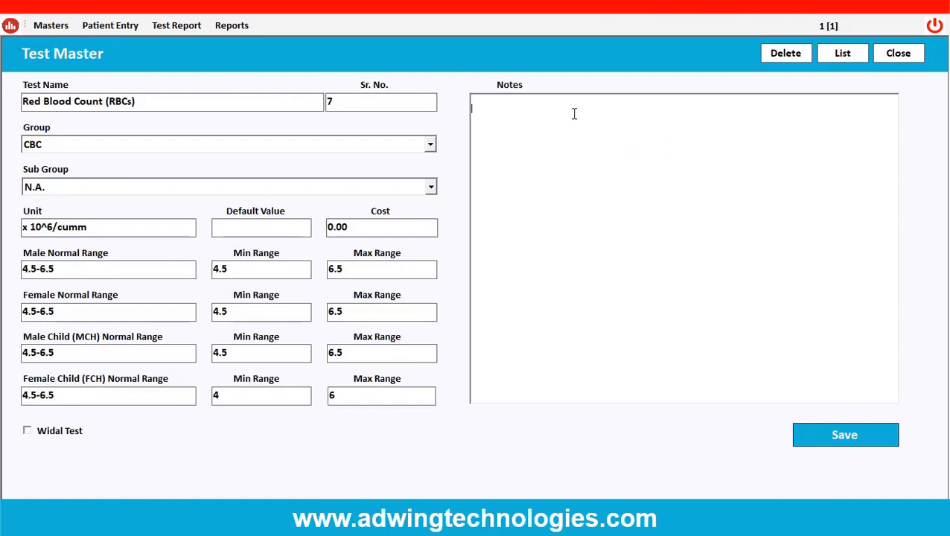
{"action": "left_click", "coordinate": [898, 54]}
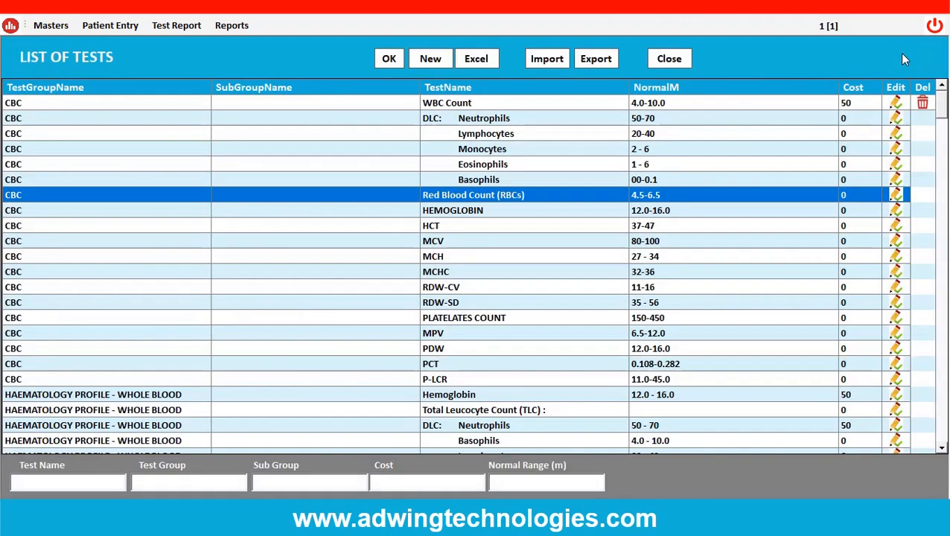
{"action": "scroll", "coordinate": [393, 298], "scroll_direction": "down", "scroll_amount": 4}
{"action": "left_click", "coordinate": [671, 59]}
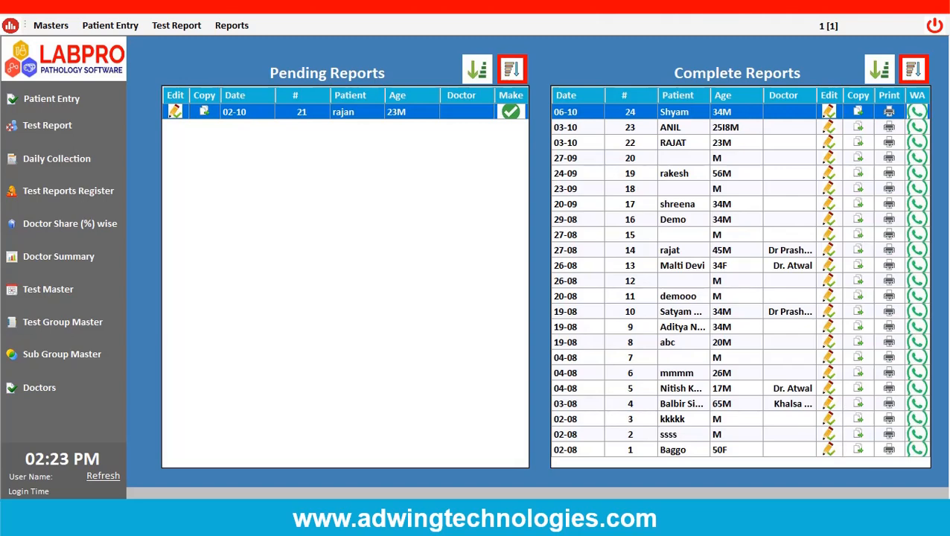
{"action": "mouse_move", "coordinate": [583, 517]}
{"action": "left_click", "coordinate": [710, 517]}
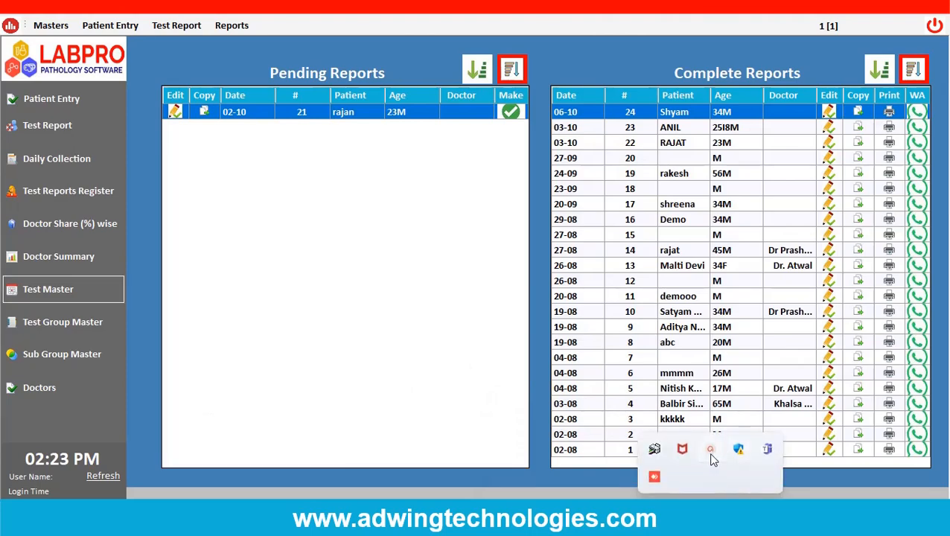